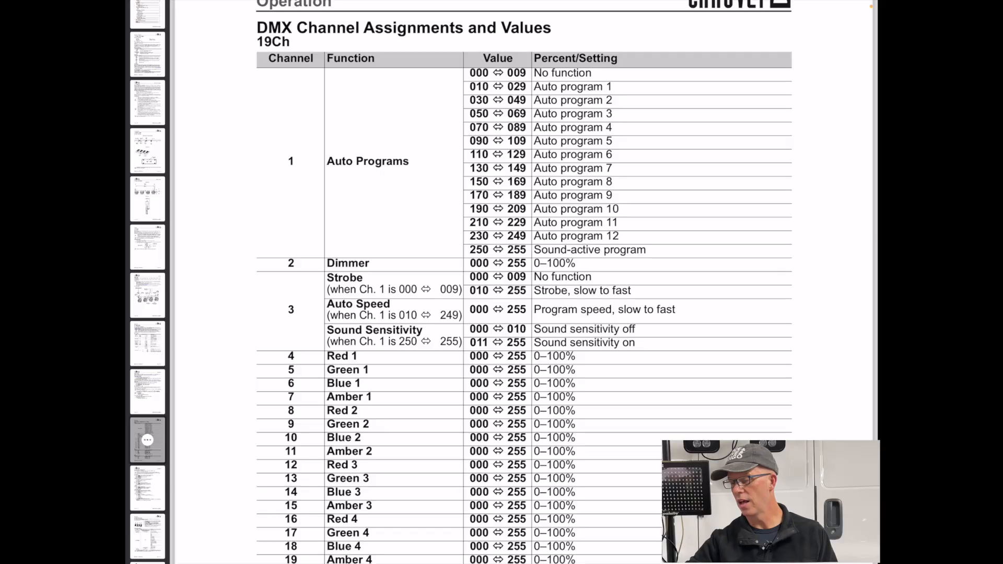
# Examine the DMX channel assignments and values for the 19Ch mode in the fixture's user manual
pyautogui.scroll(-5, 522, 282)
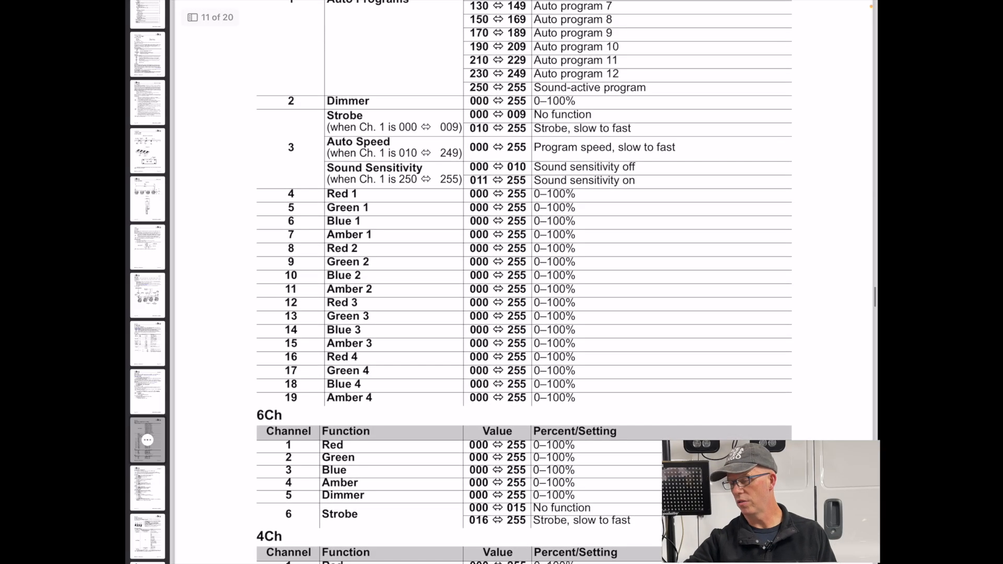
pyautogui.scroll(4, 522, 282)
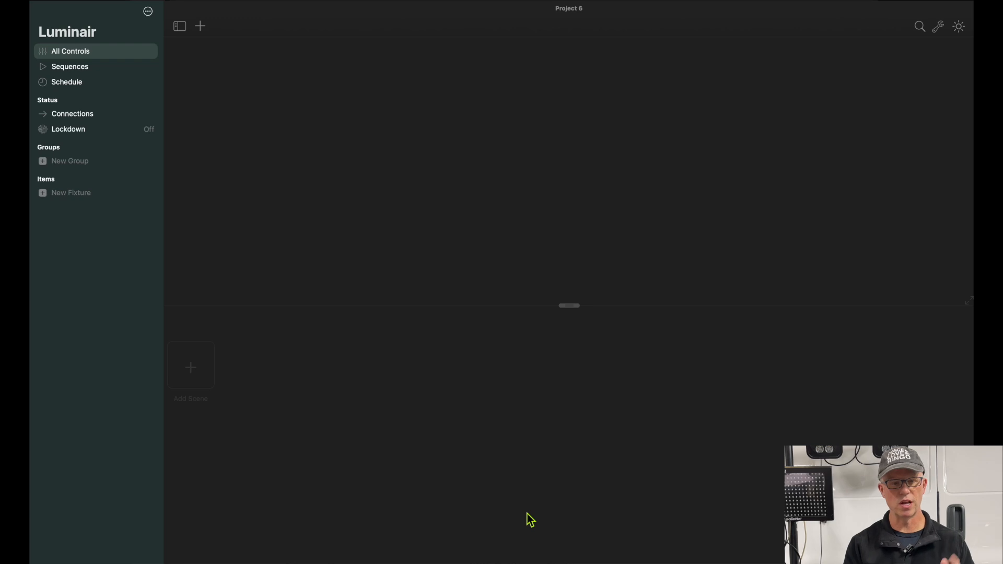
# In Luminair, start adding a DMX fixture from the Fixture Cloud profile library and search for "chauvet"
pyautogui.click(201, 27)
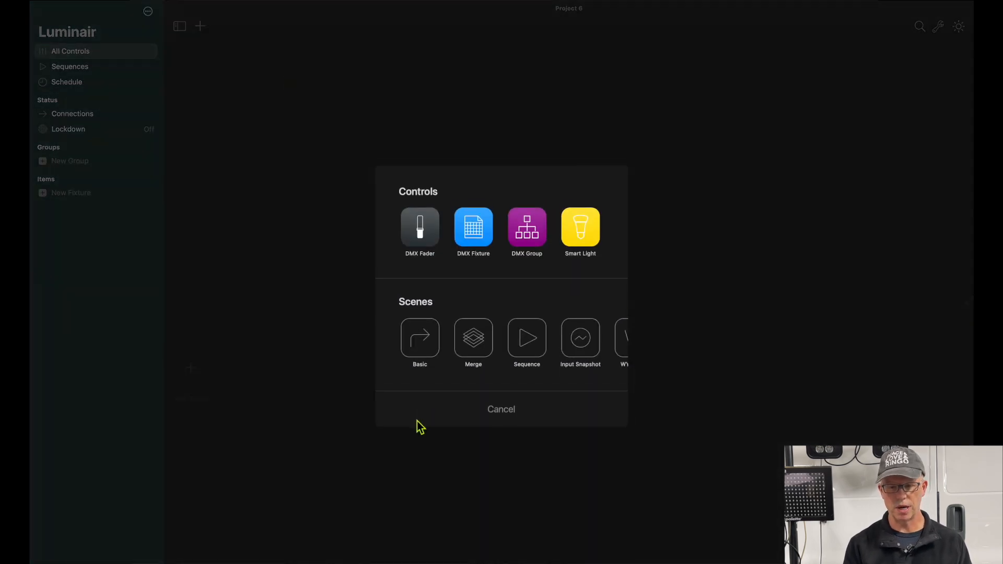
pyautogui.click(474, 231)
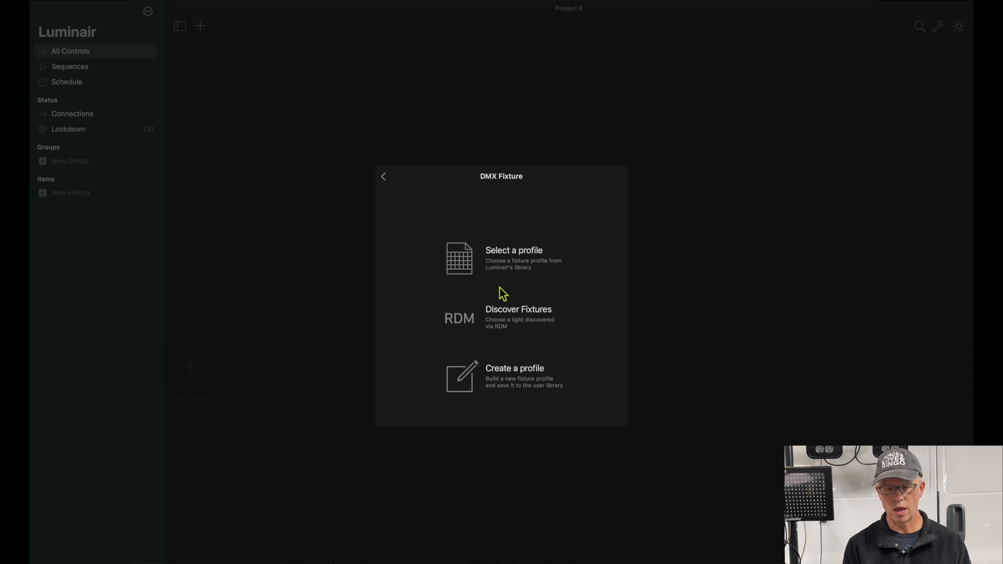
pyautogui.click(463, 271)
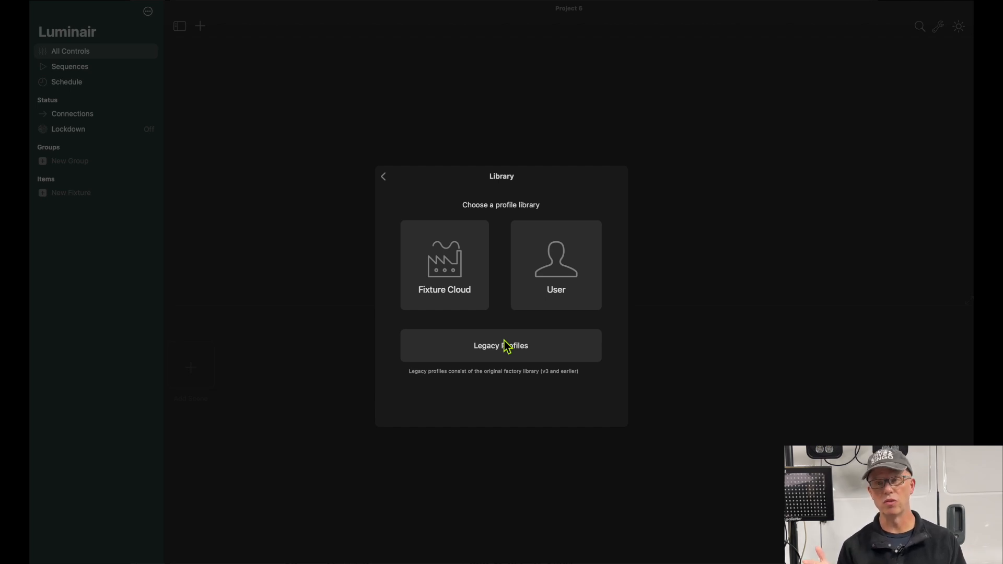
pyautogui.click(445, 266)
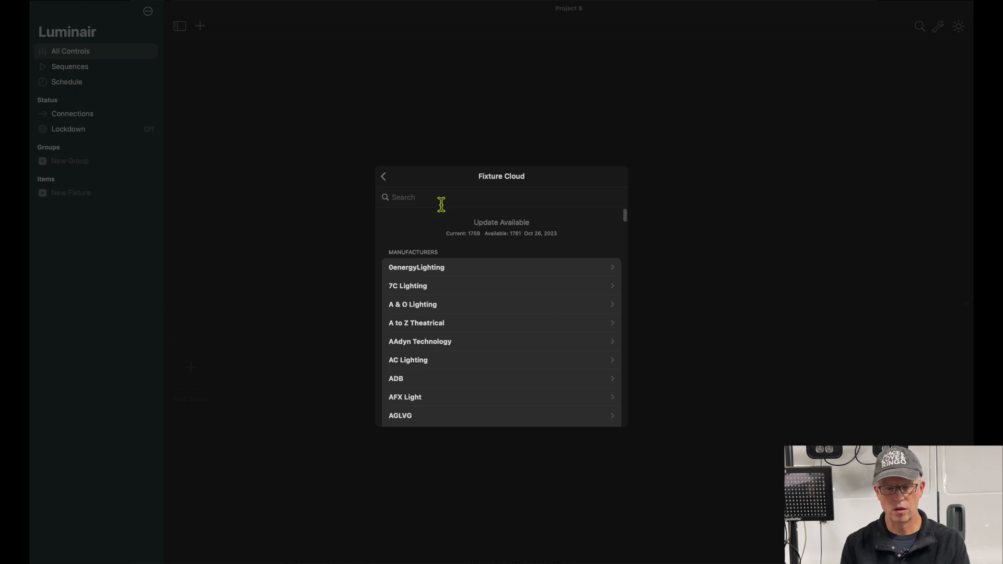
pyautogui.click(442, 205)
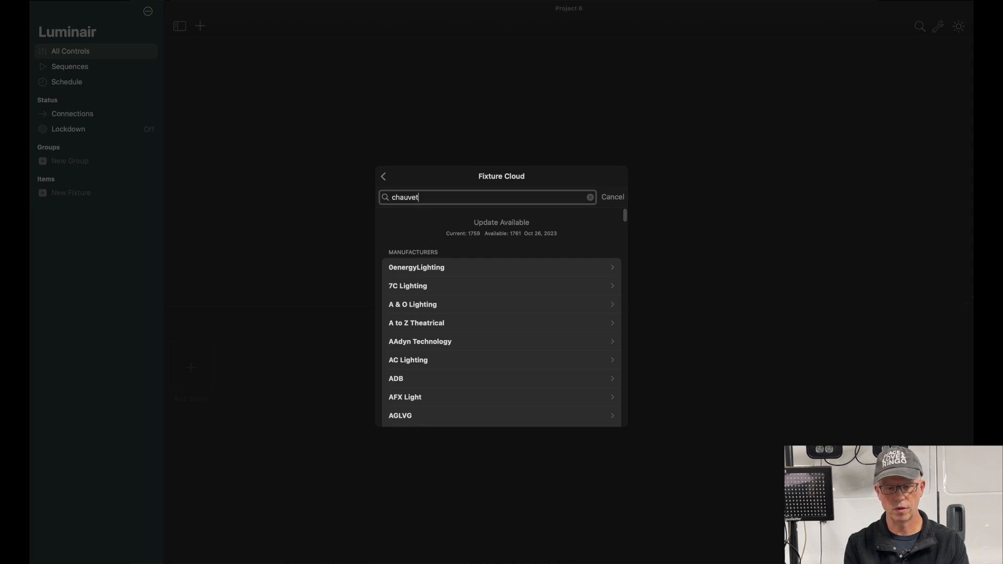
pyautogui.press('Return')
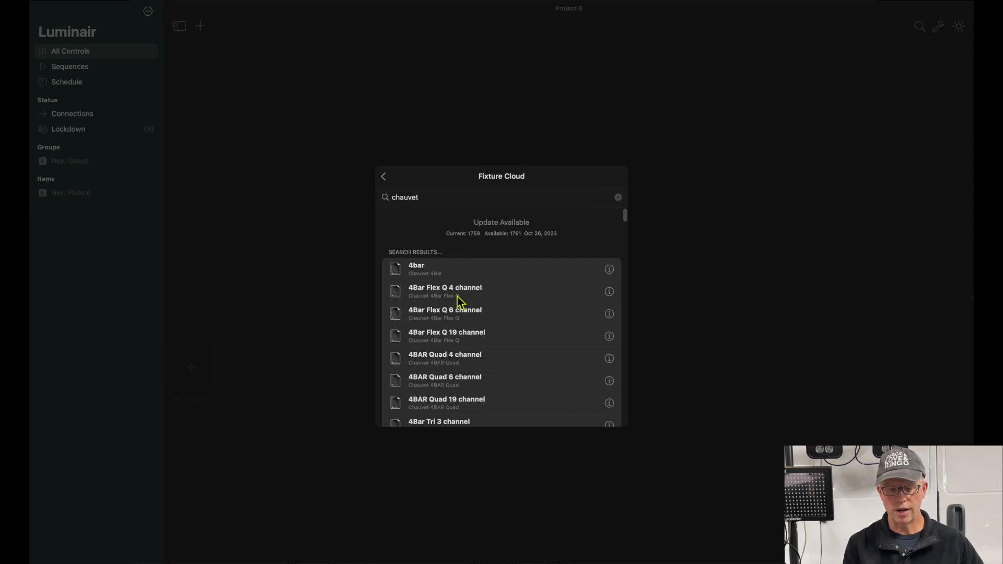
# Choose the Chauvet 4BAR Quad 19 channel profile and add one fixture at DMX start channel 1 in universe U1
pyautogui.scroll(-5, 458, 295)
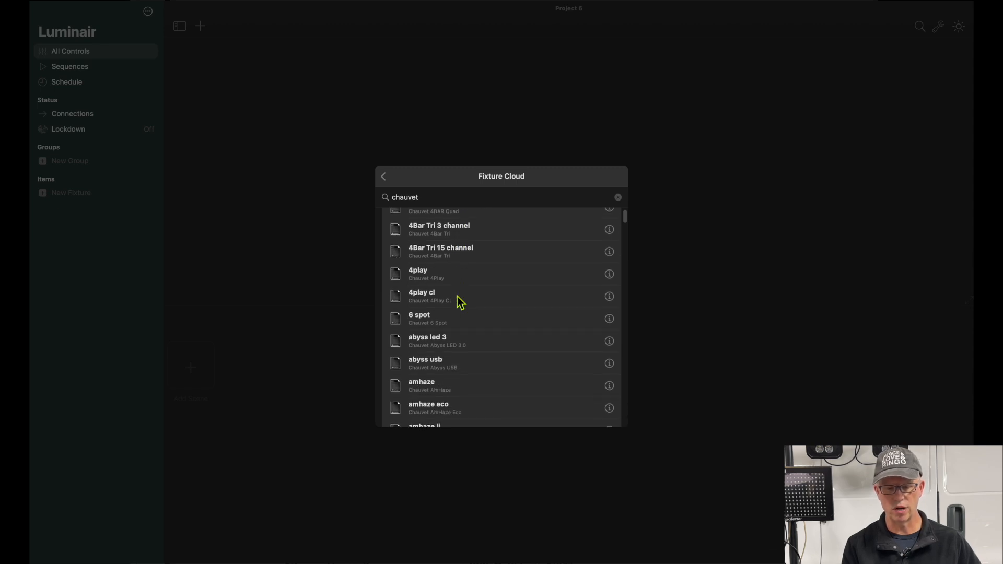
pyautogui.scroll(10, 458, 302)
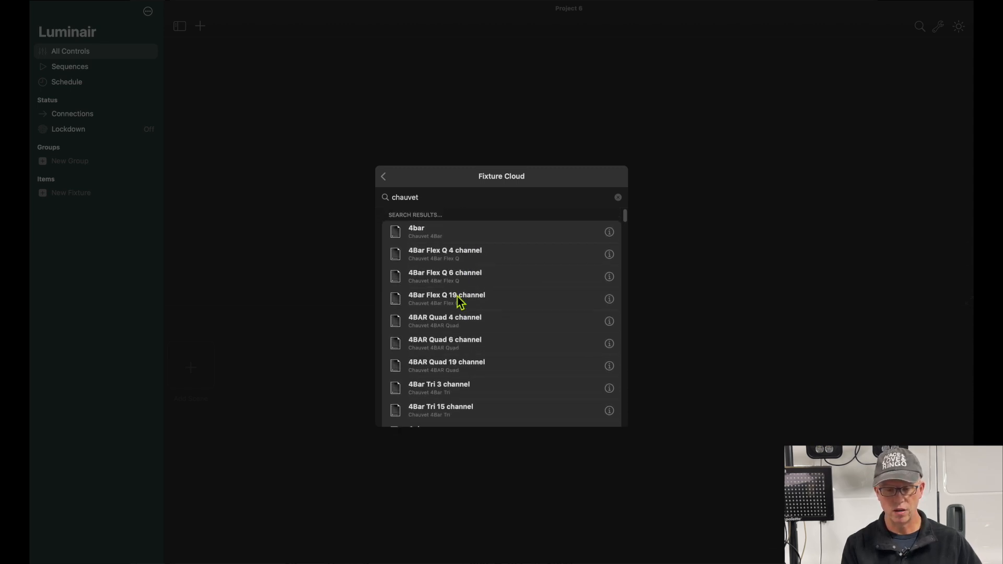
pyautogui.scroll(-2, 459, 302)
pyautogui.scroll(-4, 458, 301)
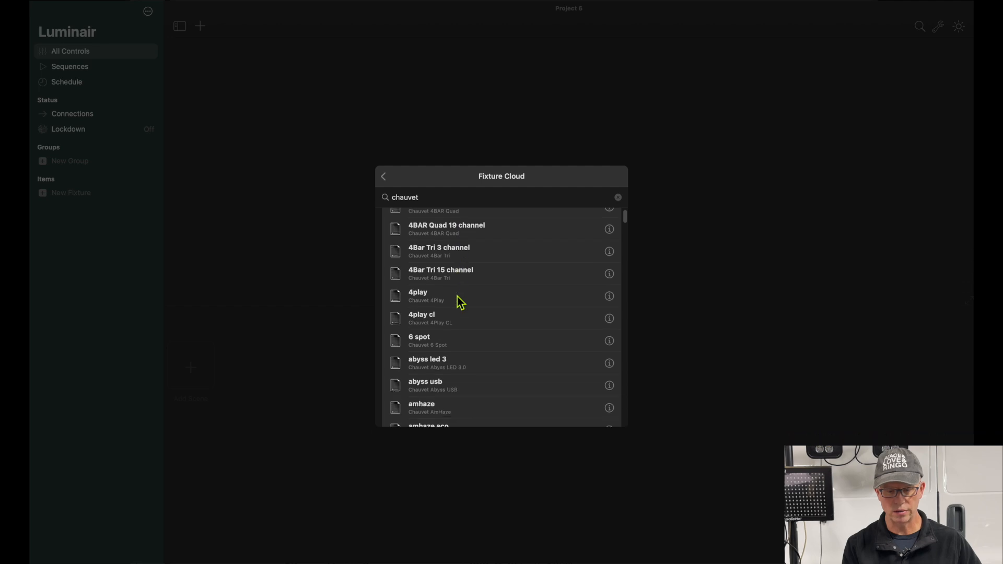
pyautogui.scroll(3, 458, 301)
pyautogui.scroll(1, 458, 302)
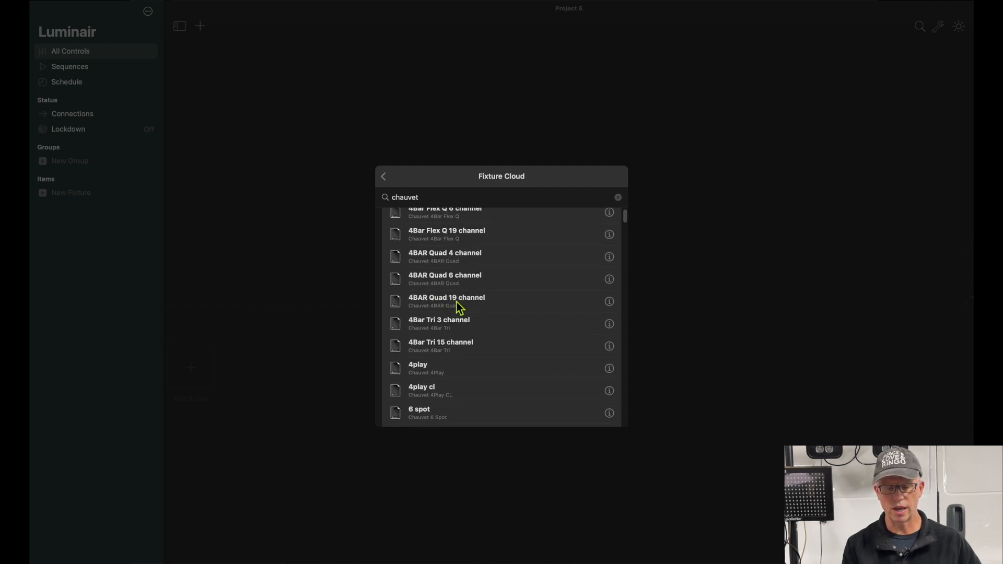
pyautogui.click(406, 302)
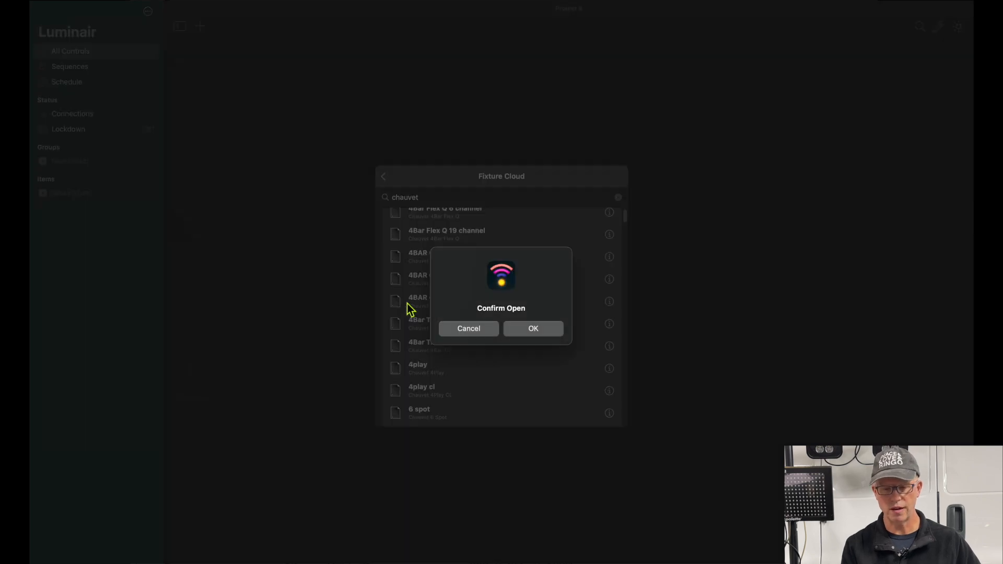
pyautogui.click(532, 329)
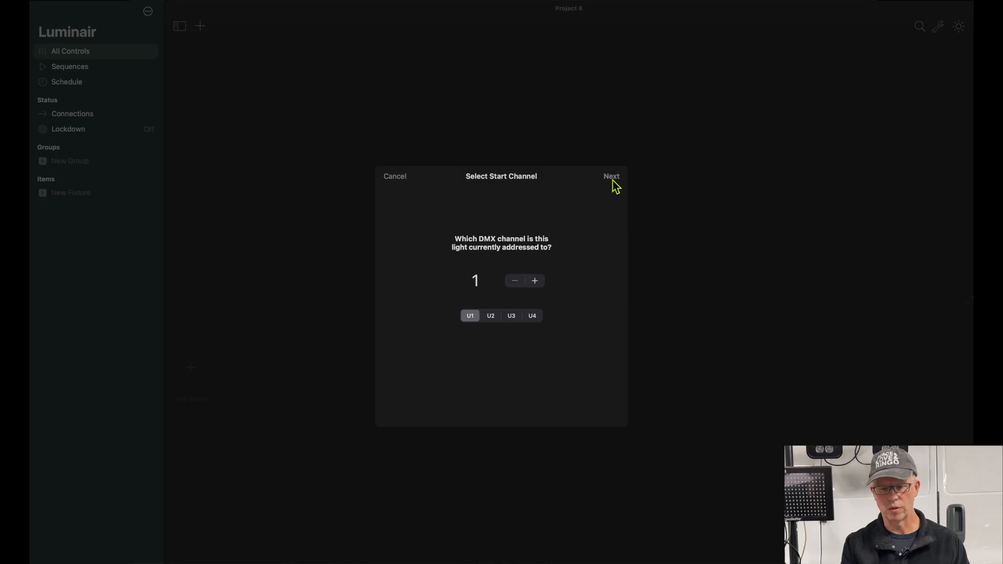
pyautogui.click(611, 177)
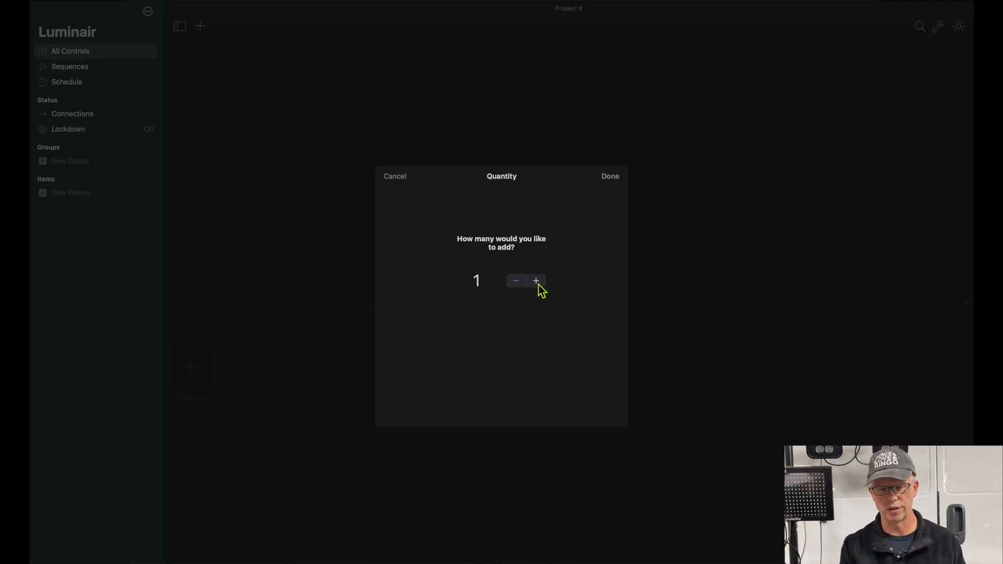
pyautogui.click(610, 178)
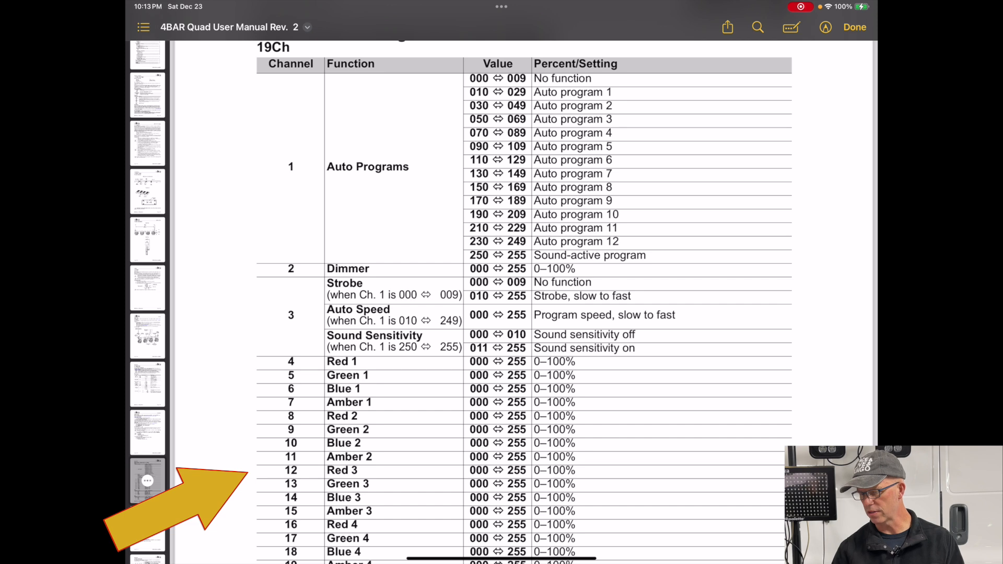
# In the 4BAR Quad user manual, review the 19Ch functions from Auto Programs through the four sets of colour channels
pyautogui.scroll(-4, 524, 302)
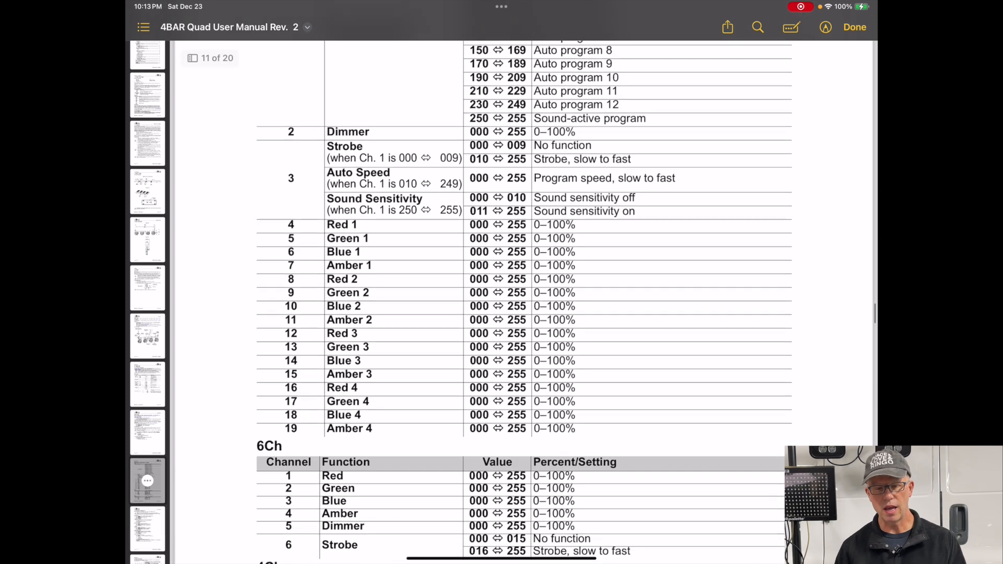
pyautogui.scroll(1, 524, 301)
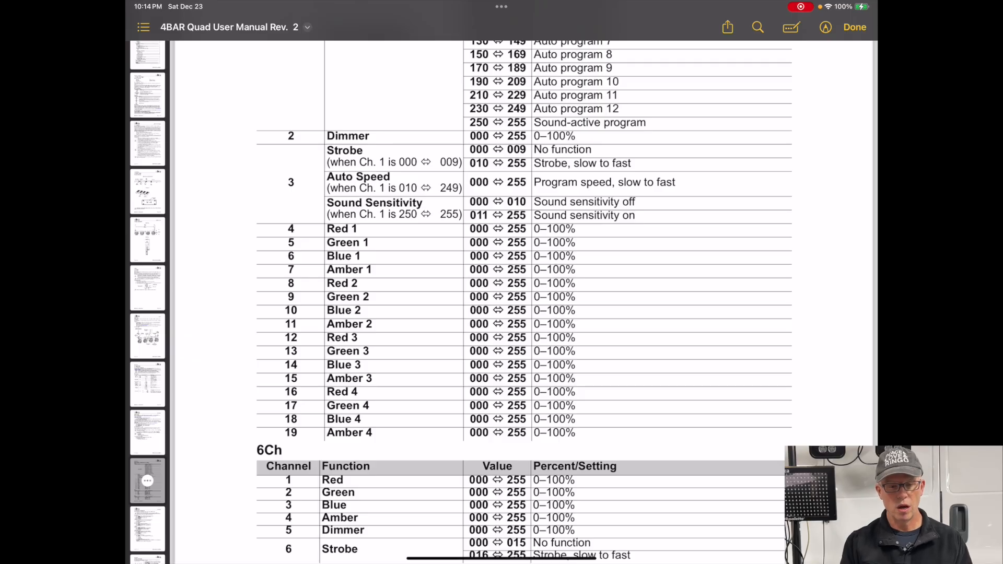
pyautogui.scroll(2, 524, 302)
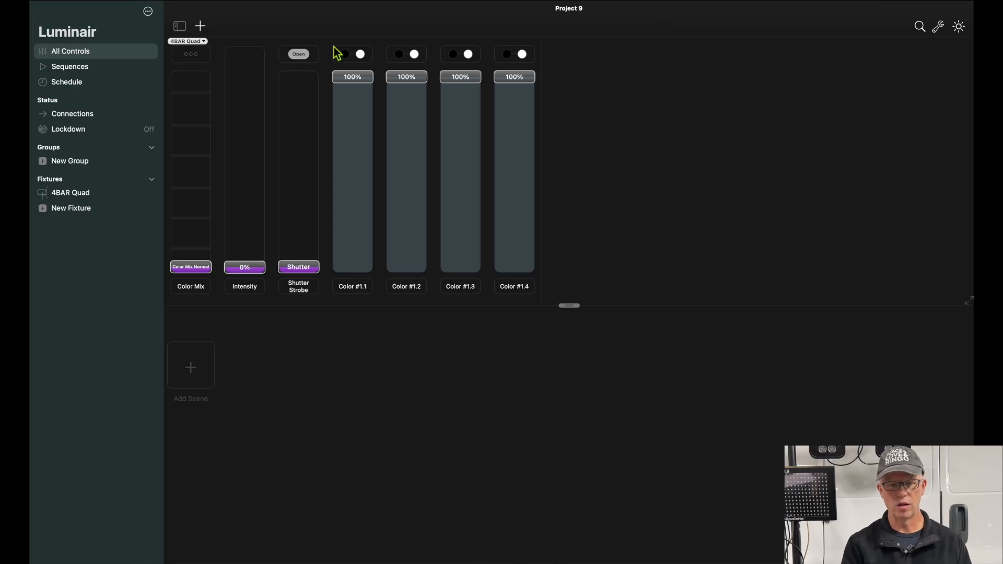
# In Luminair, run Auto Program 2 on the 4BAR Quad at 51% intensity with the Shutter Strobe fader at 54%
pyautogui.moveTo(245, 267); pyautogui.dragTo(254, 286)
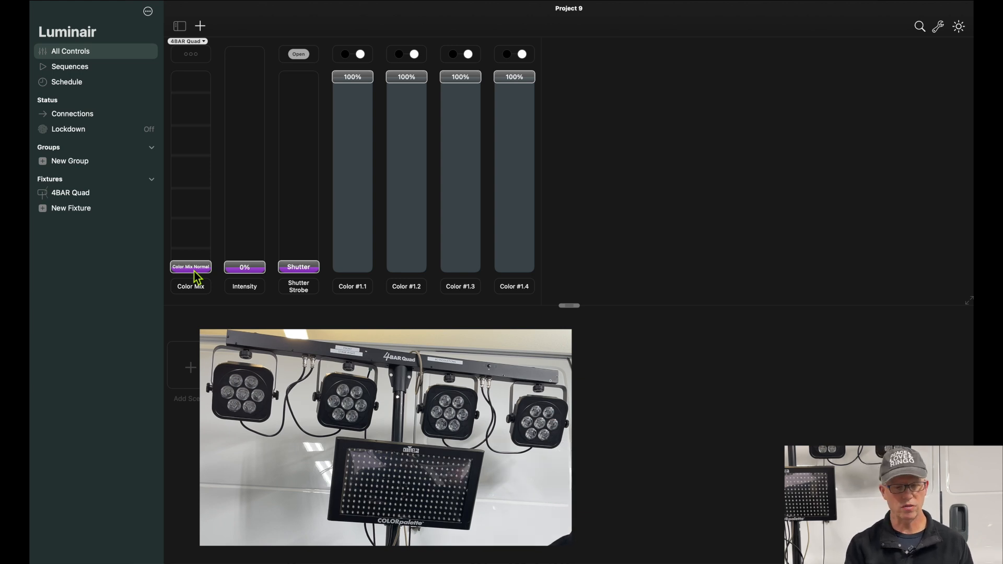
pyautogui.moveTo(193, 271); pyautogui.dragTo(195, 259)
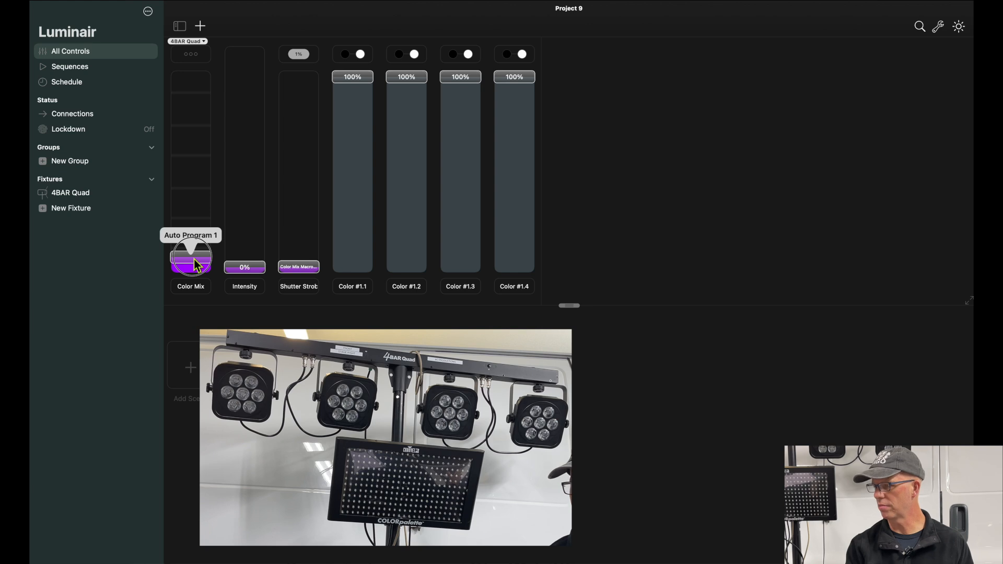
pyautogui.moveTo(194, 259); pyautogui.dragTo(197, 249)
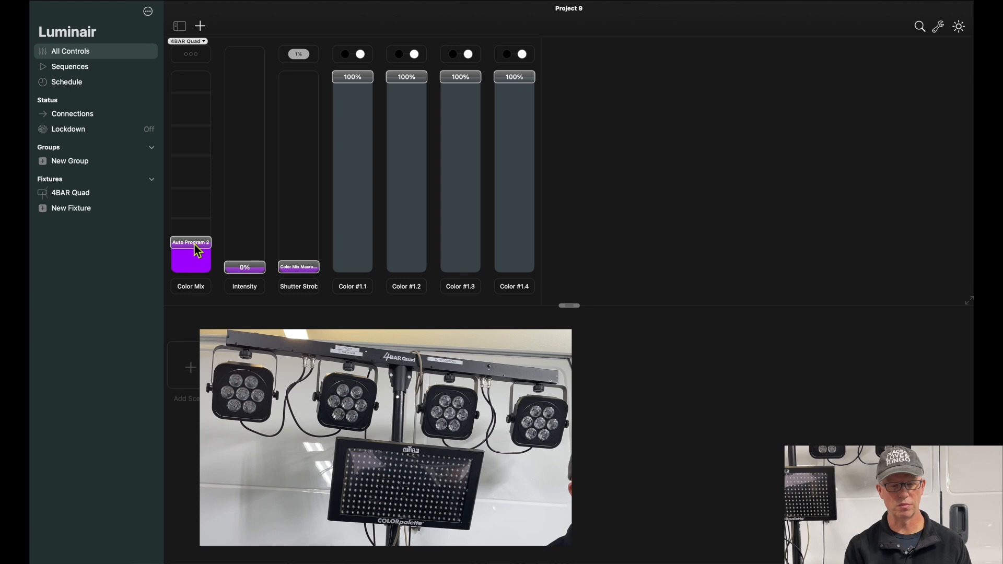
pyautogui.moveTo(248, 272); pyautogui.dragTo(252, 162)
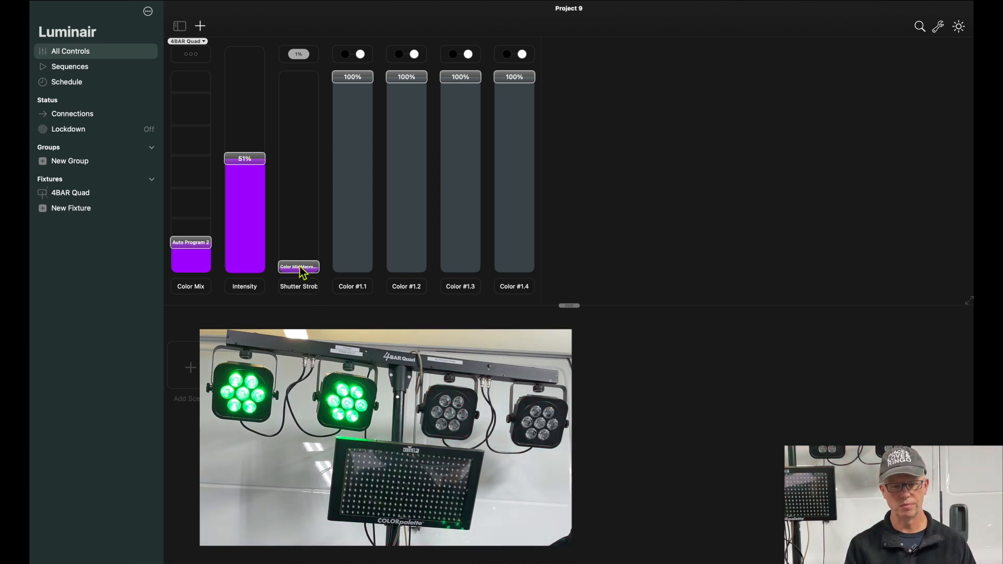
pyautogui.moveTo(303, 265); pyautogui.dragTo(321, 171)
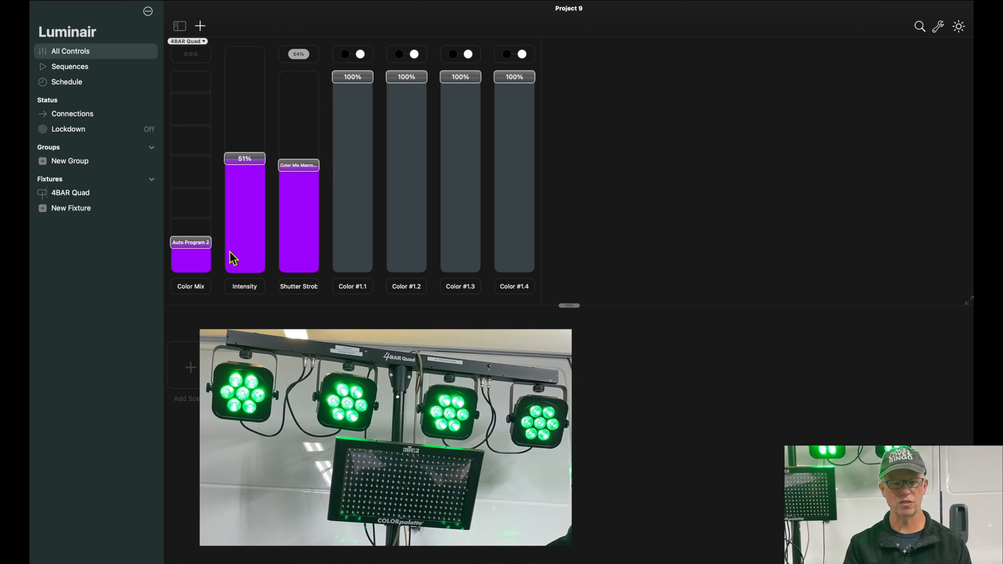
# Try a higher auto program, return Color Mix to Color Mix Normal, and set Shutter Strobe to the open shutter
pyautogui.moveTo(212, 246); pyautogui.dragTo(207, 188)
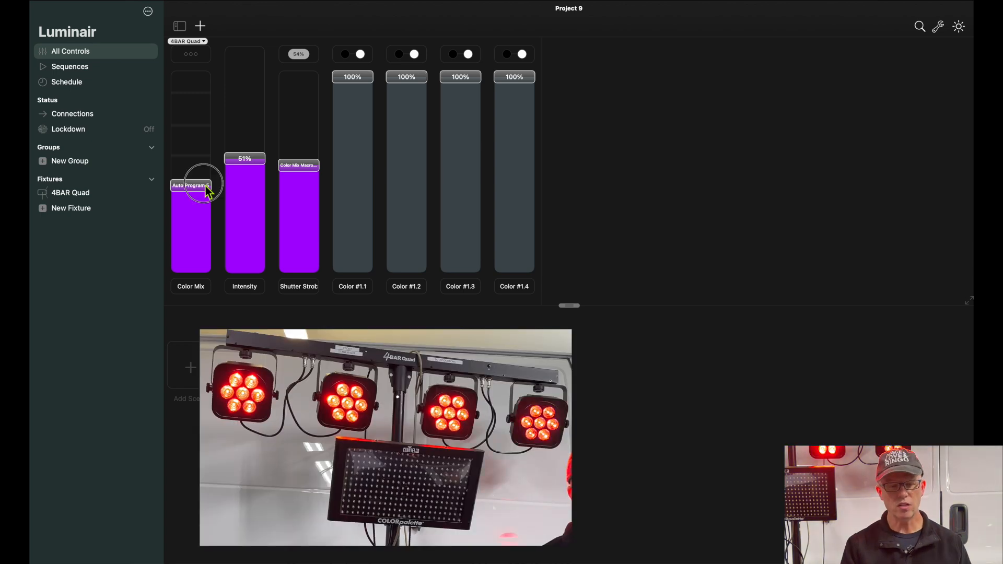
pyautogui.moveTo(203, 190); pyautogui.dragTo(202, 296)
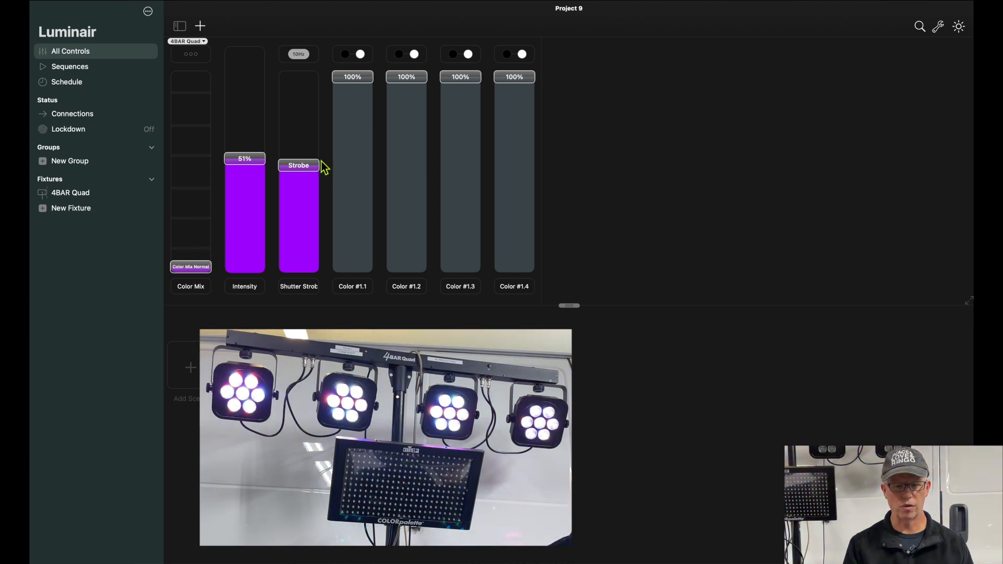
pyautogui.moveTo(308, 168); pyautogui.dragTo(320, 291)
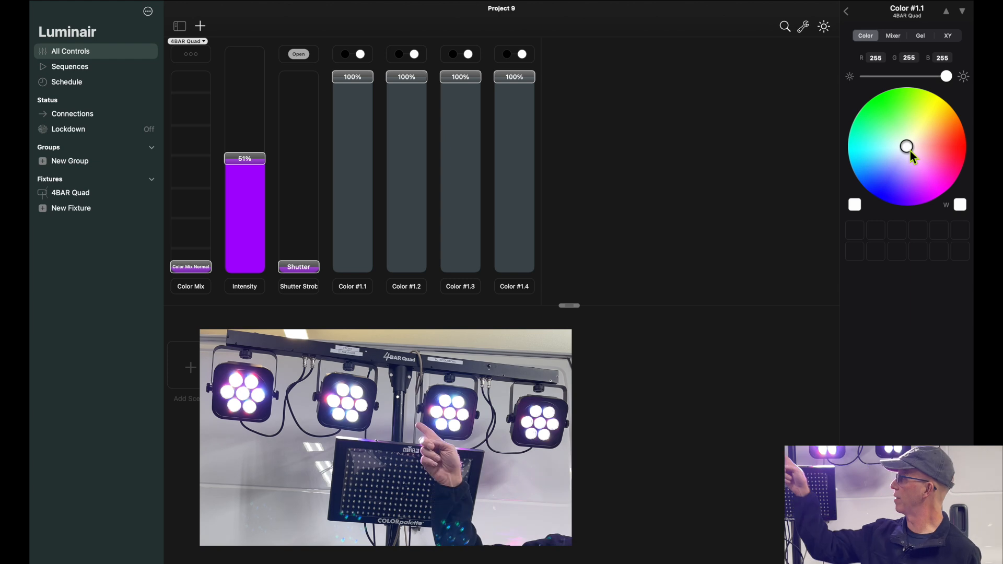
# Set Color #1.1 to red (255, 16, 22) and Color #1.2 to blue (0, 0, 255)
pyautogui.moveTo(909, 151)
pyautogui.mouseDown()
pyautogui.moveTo(957, 157)
pyautogui.moveTo(960, 167)
pyautogui.moveTo(959, 156)
pyautogui.mouseUp()
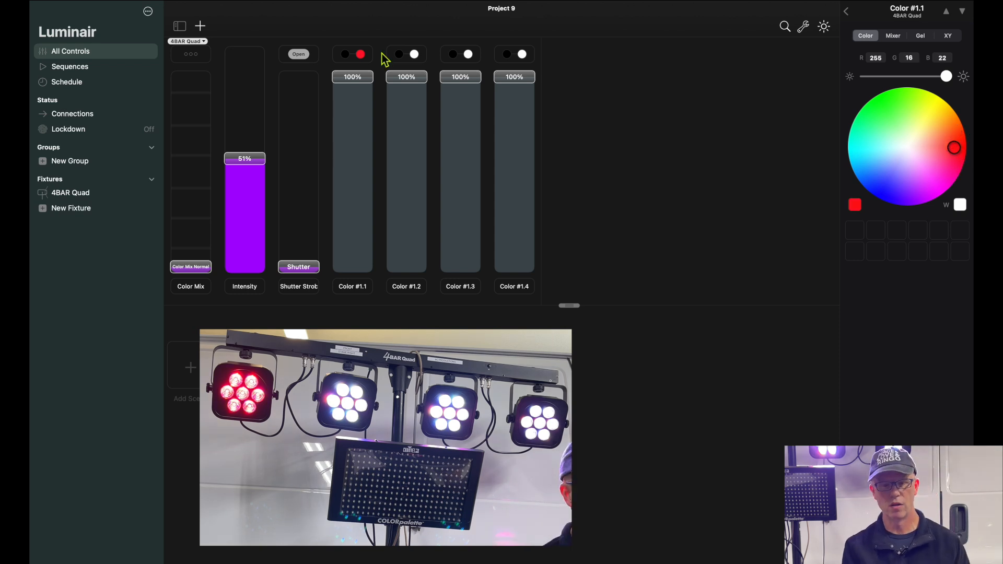
pyautogui.click(414, 54)
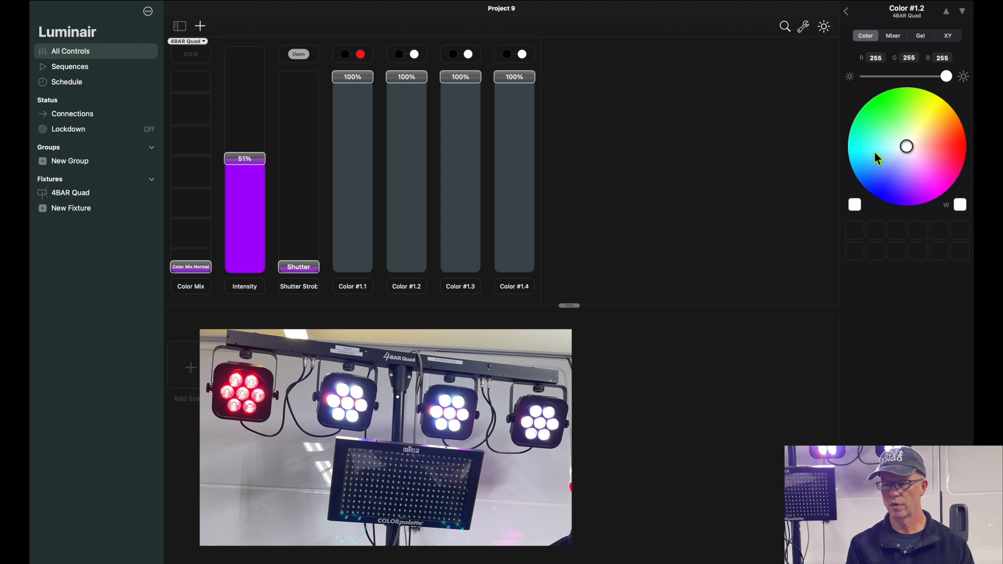
pyautogui.moveTo(908, 147); pyautogui.dragTo(886, 203)
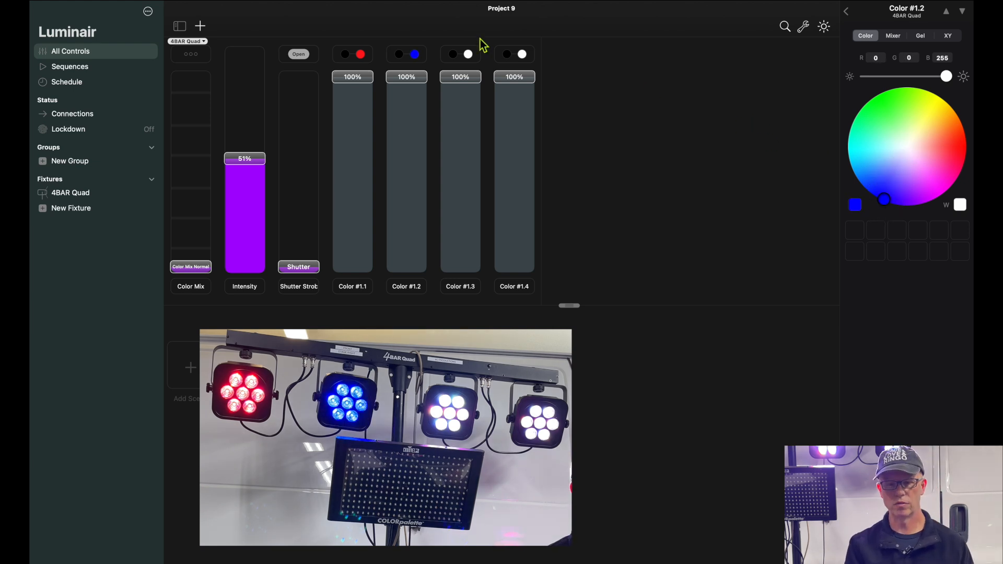
# Set Color #1.3 to green (21, 255, 68) and Color #1.4 to amber (255, 198, 15)
pyautogui.click(469, 55)
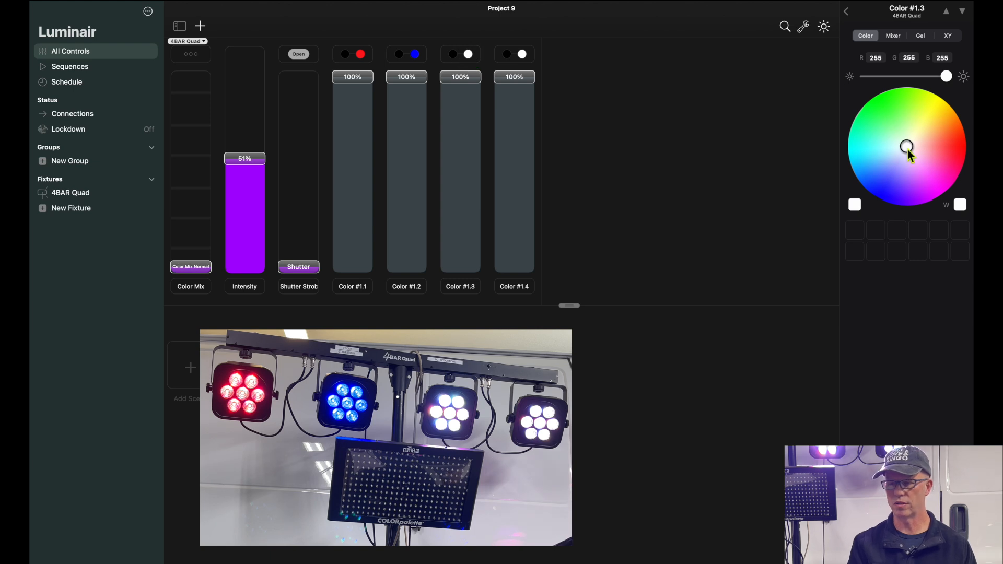
pyautogui.moveTo(907, 149); pyautogui.dragTo(879, 121)
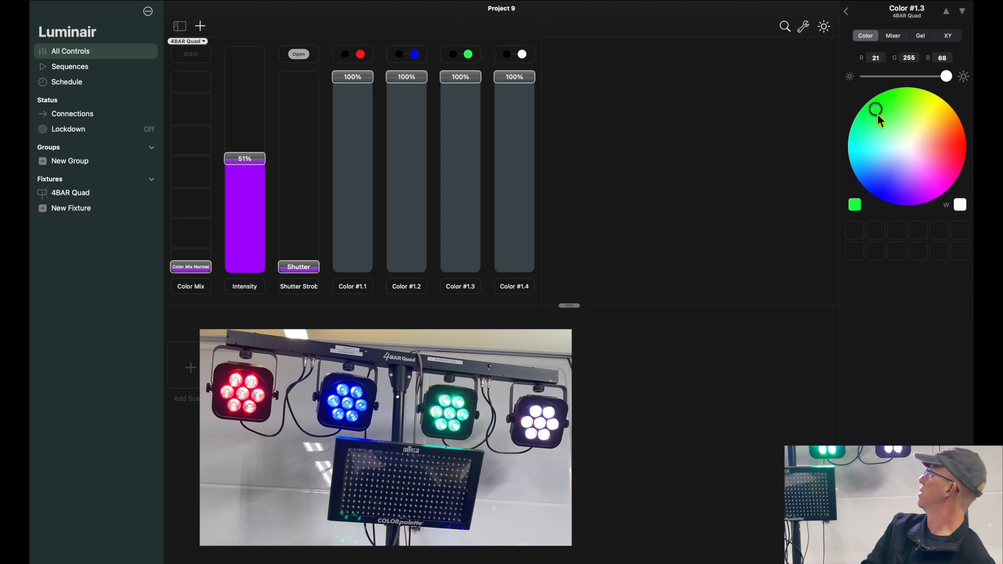
pyautogui.click(522, 56)
pyautogui.moveTo(917, 149)
pyautogui.mouseDown()
pyautogui.moveTo(906, 142)
pyautogui.moveTo(942, 115)
pyautogui.mouseUp()
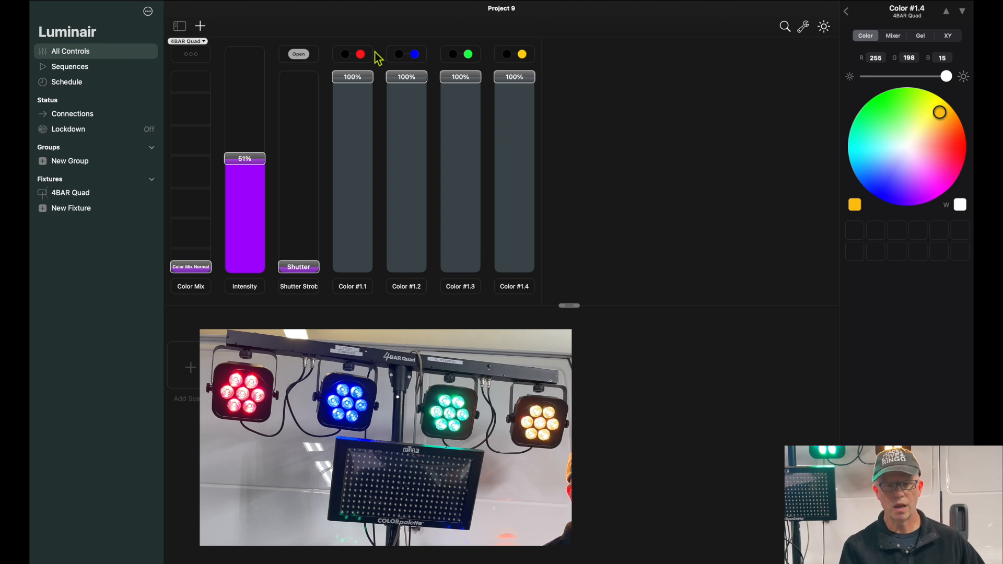
# Set Color #1.1's zero-level colour to green with the mixer (red 122, green 242), checking it at 0%, and return the fader to 100%
pyautogui.moveTo(359, 84)
pyautogui.mouseDown()
pyautogui.moveTo(374, 272)
pyautogui.moveTo(349, 87)
pyautogui.moveTo(342, 186)
pyautogui.moveTo(356, 304)
pyautogui.mouseUp()
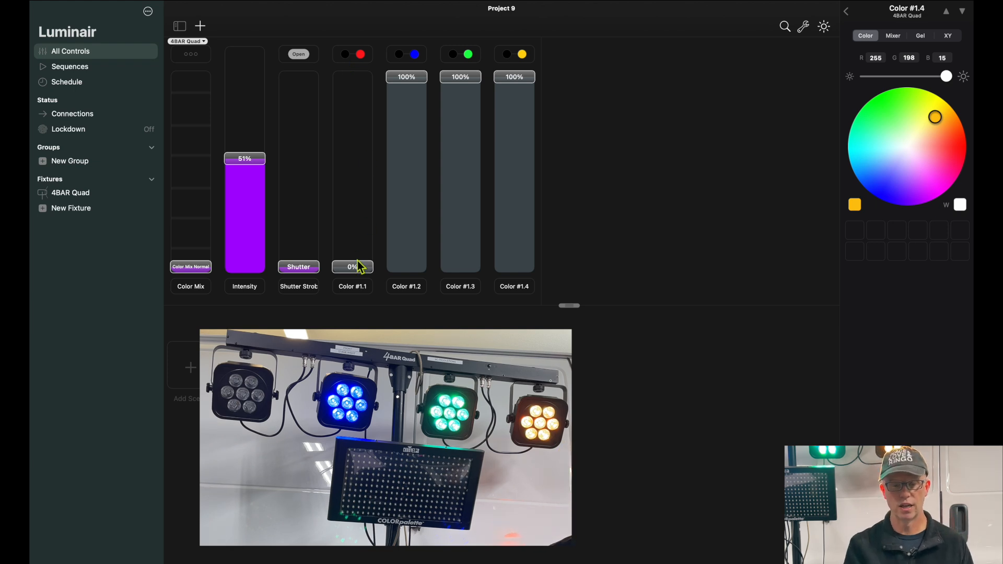
pyautogui.click(346, 56)
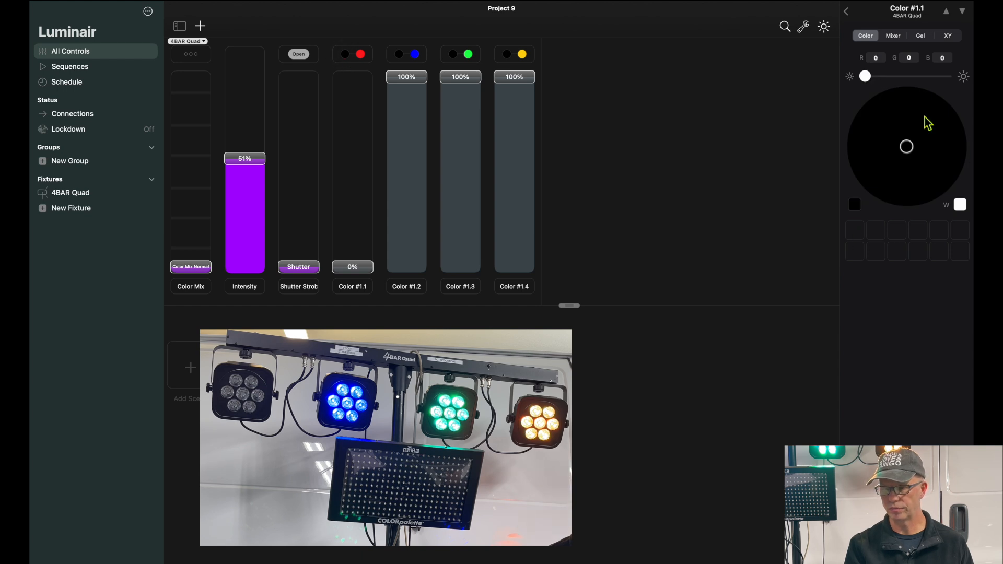
pyautogui.click(893, 36)
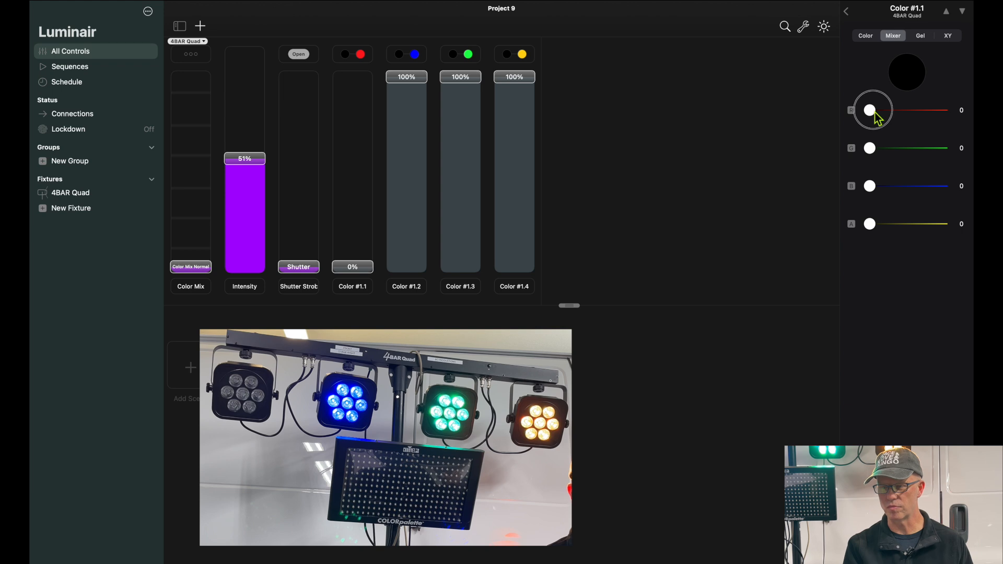
pyautogui.moveTo(877, 117); pyautogui.dragTo(938, 122)
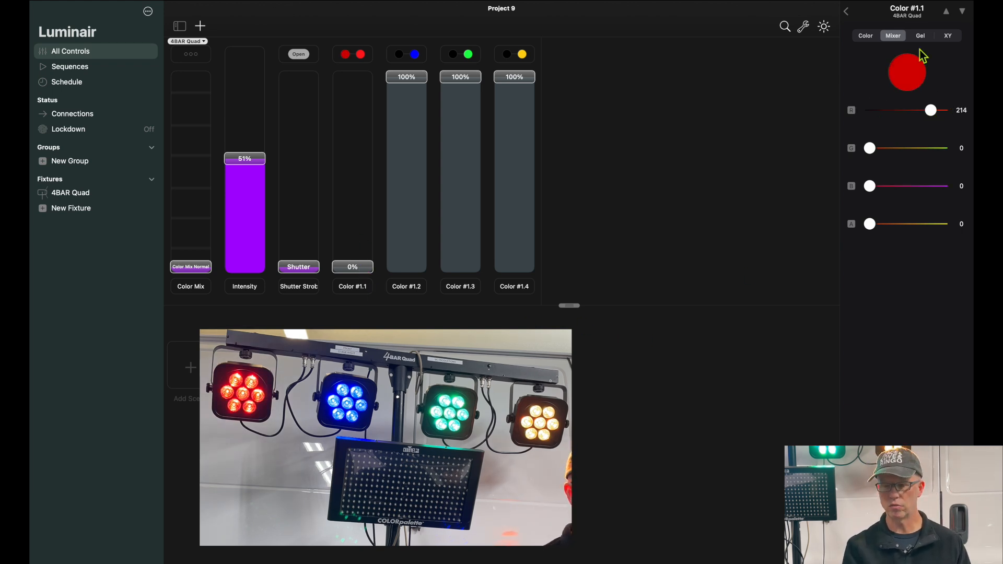
pyautogui.moveTo(934, 116); pyautogui.dragTo(907, 118)
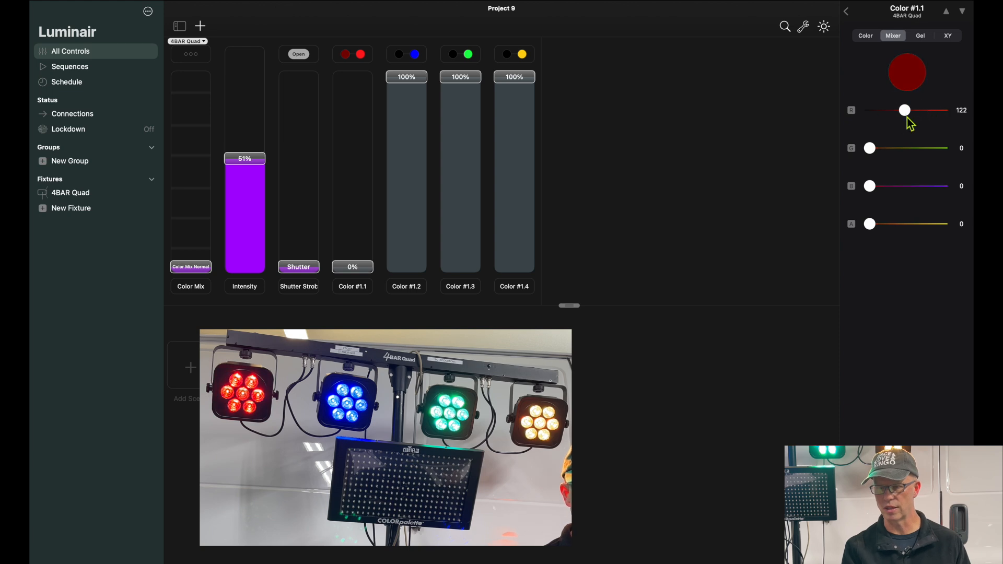
pyautogui.moveTo(869, 149); pyautogui.dragTo(937, 148)
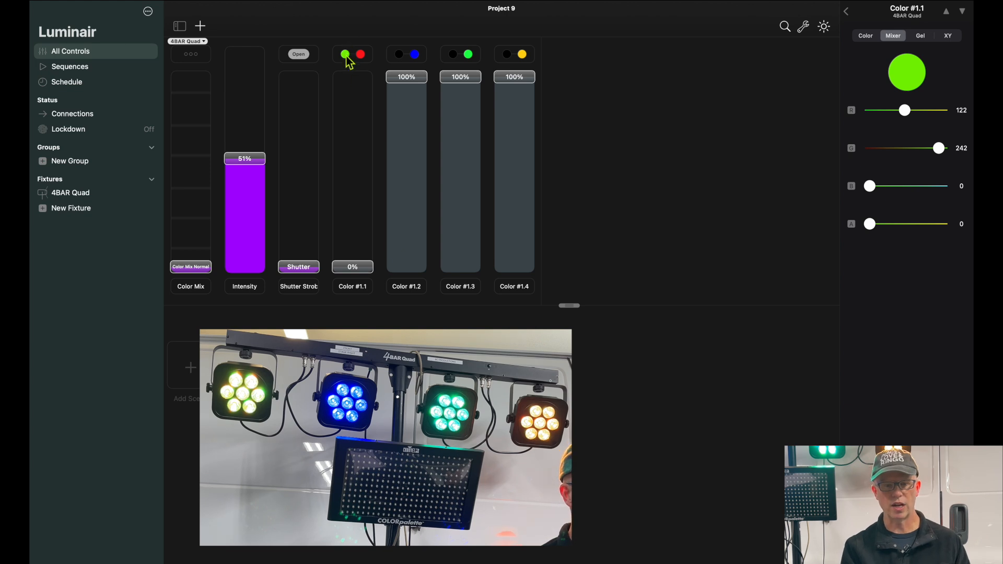
pyautogui.moveTo(353, 268); pyautogui.dragTo(365, 73)
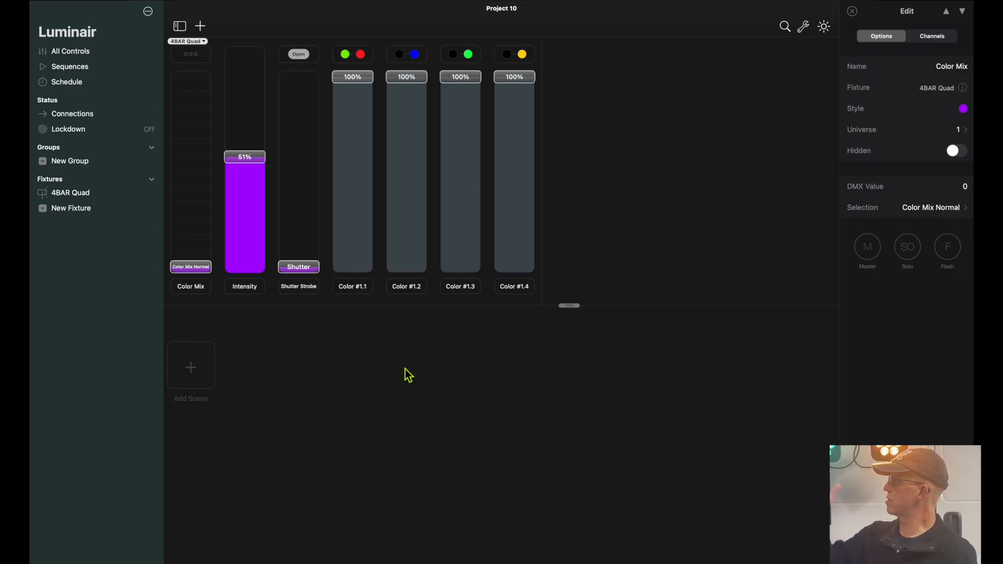
# Add a scene with a blue button and rename it First Scene
pyautogui.click(188, 374)
pyautogui.click(152, 244)
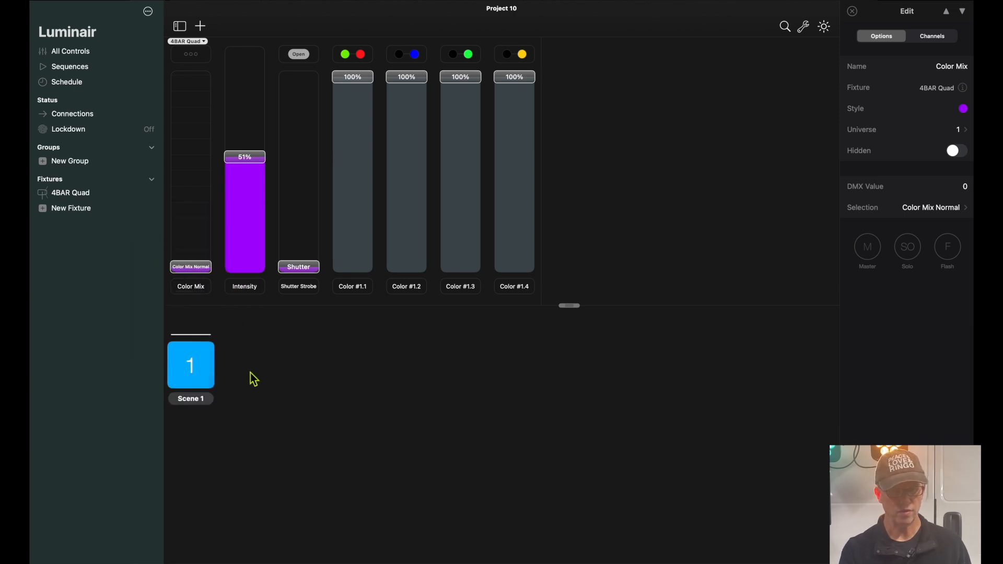
pyautogui.click(197, 401)
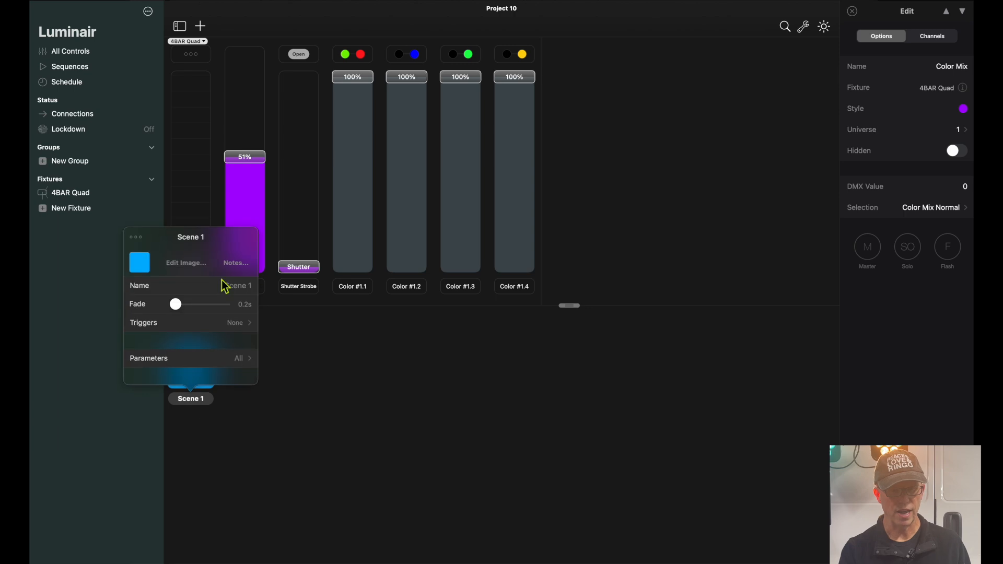
pyautogui.click(232, 291)
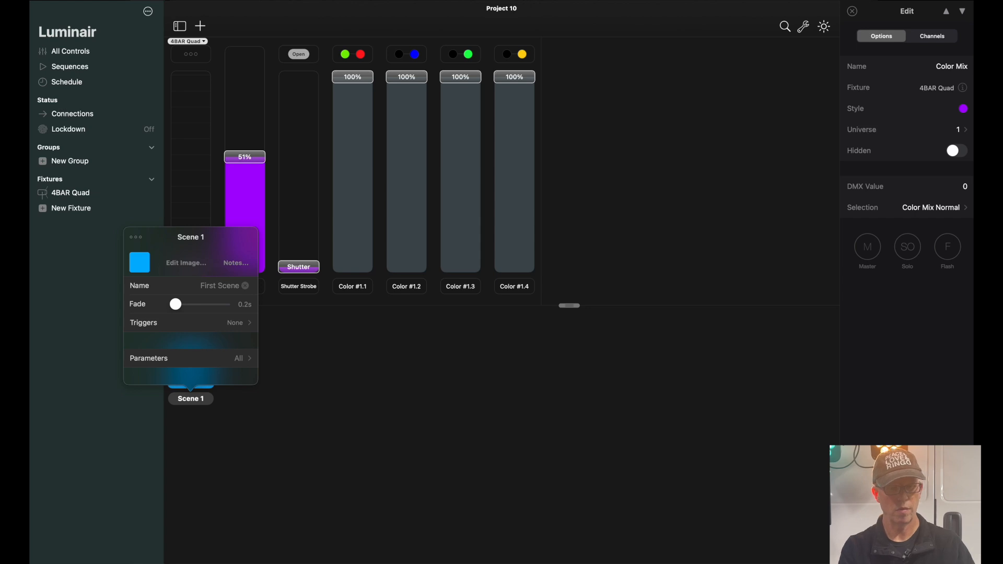
# Add the note "Test" to First Scene and show it on the scene button
pyautogui.click(238, 265)
pyautogui.click(223, 255)
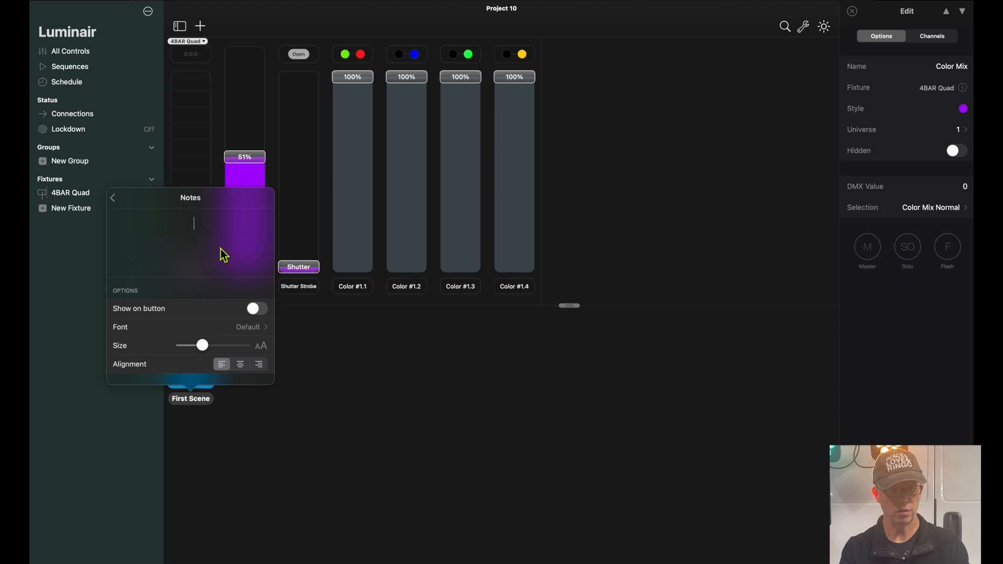
pyautogui.write('Test')
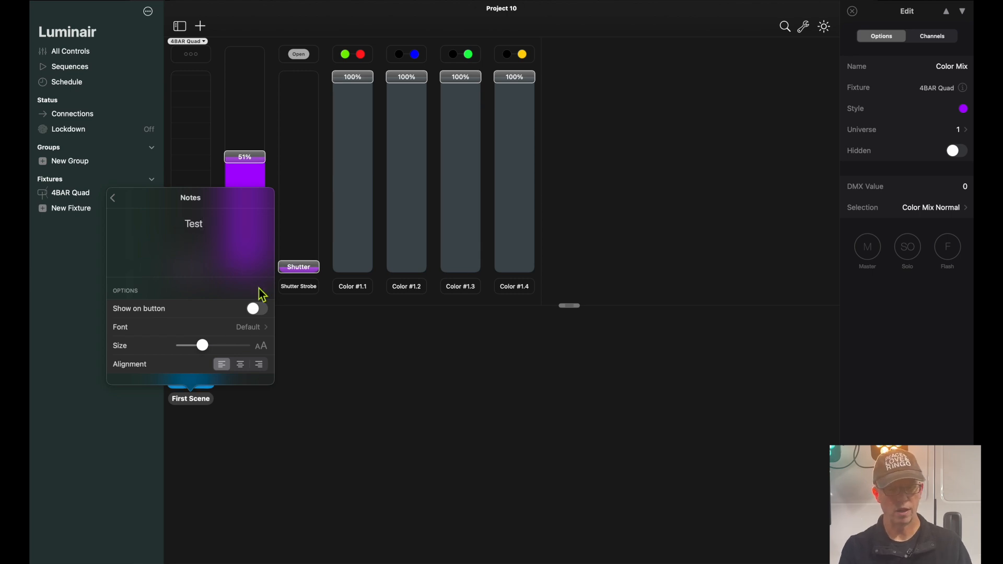
pyautogui.click(254, 311)
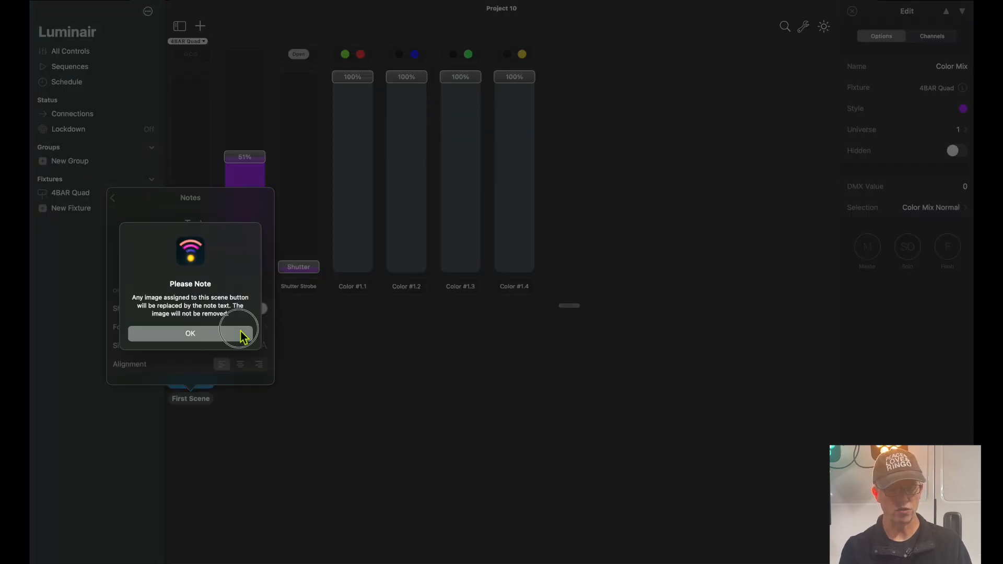
pyautogui.click(242, 333)
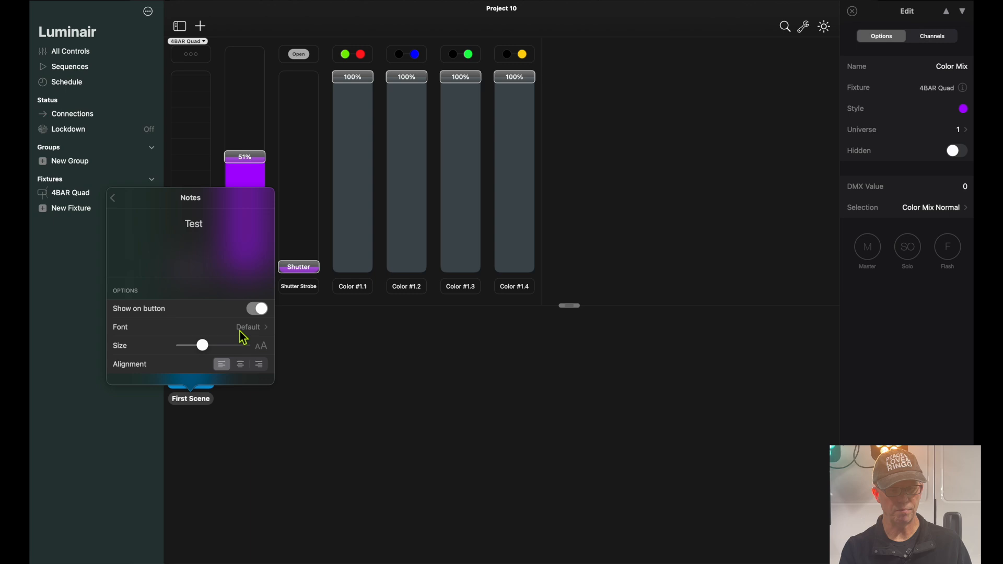
pyautogui.click(252, 424)
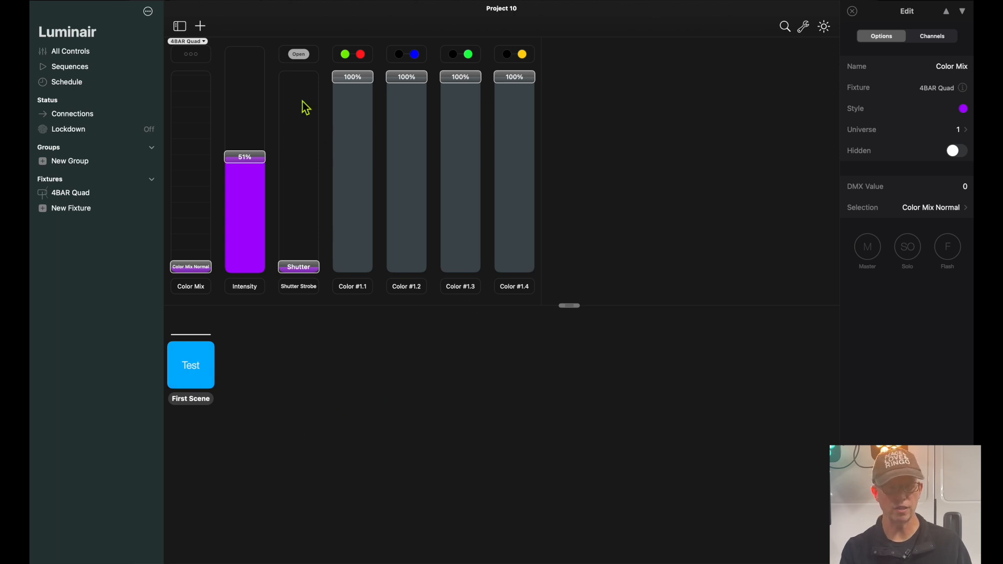
# Add a basic scene with a purple button and rename it Second Scene
pyautogui.click(207, 20)
pyautogui.click(211, 24)
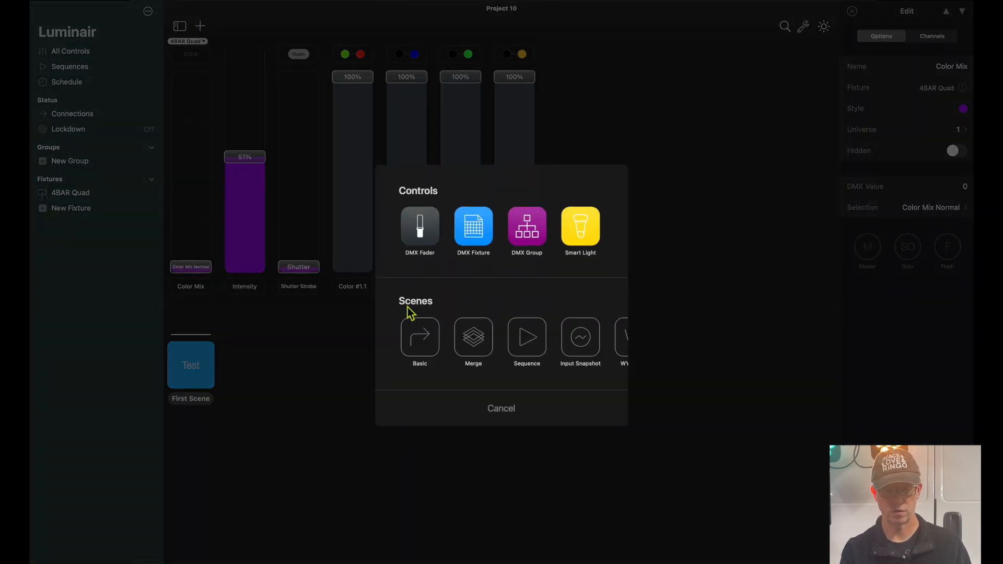
pyautogui.click(427, 342)
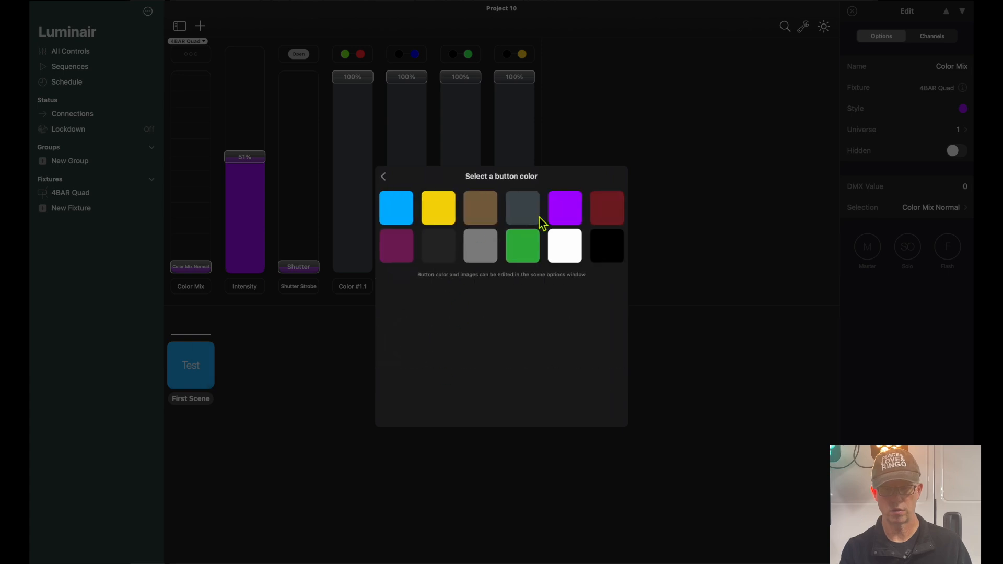
pyautogui.click(561, 216)
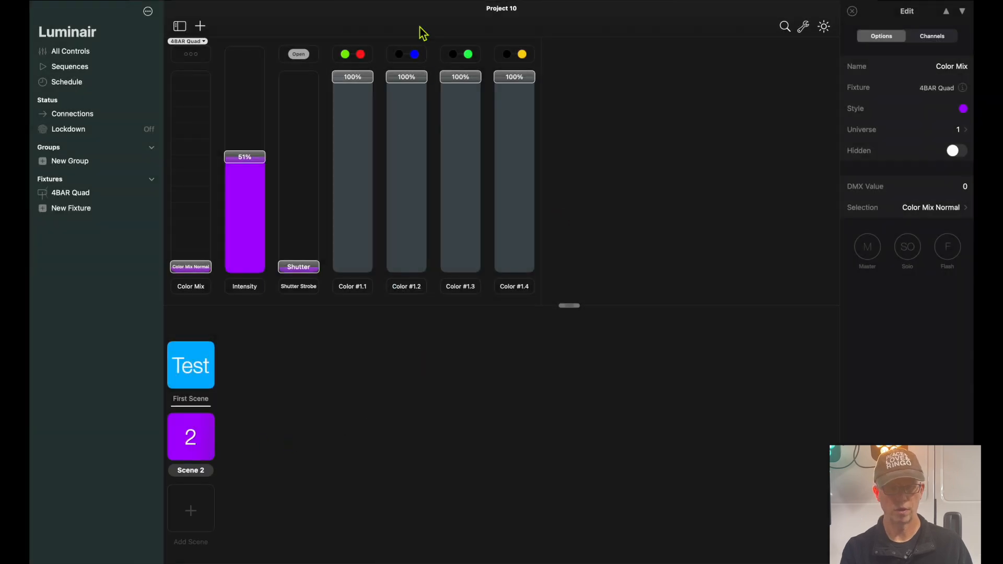
pyautogui.click(202, 471)
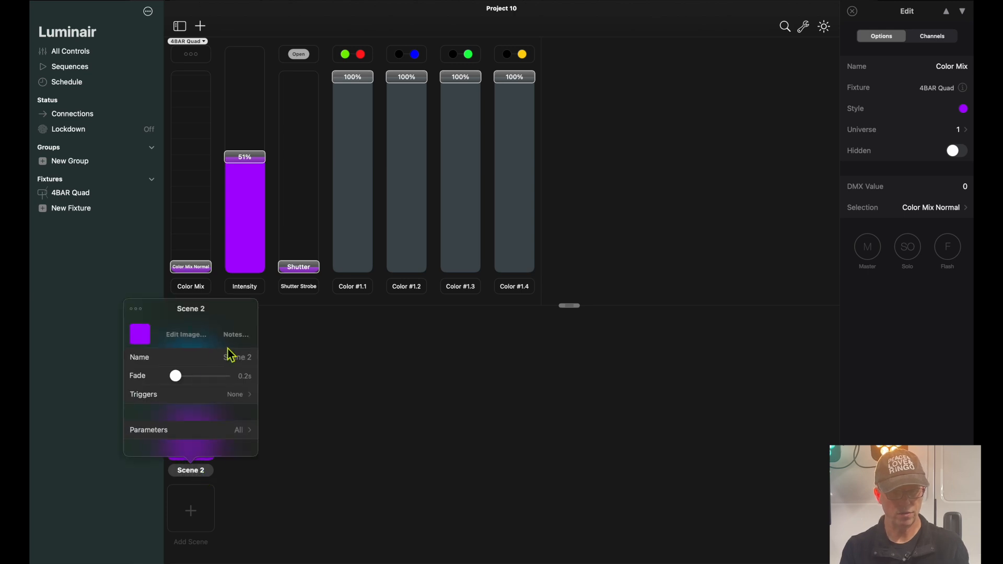
pyautogui.click(253, 358)
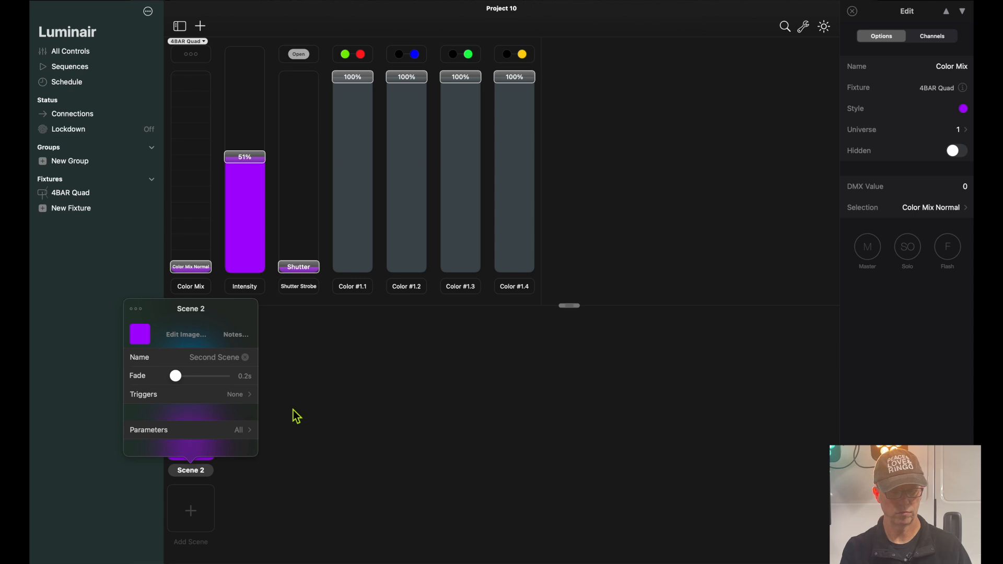
pyautogui.click(323, 429)
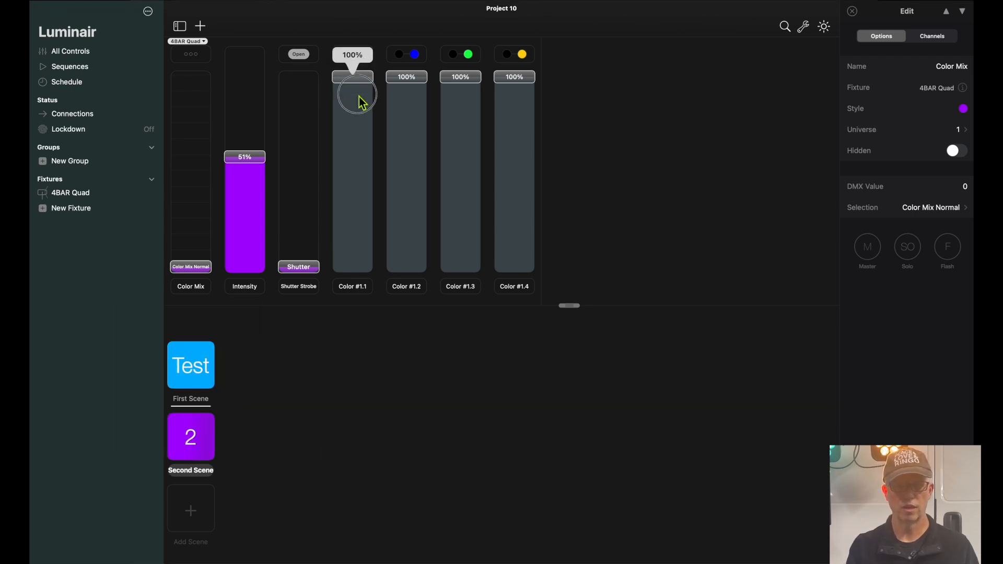
# In Second Scene, set Color #1.1 and #1.4 to 0%, Color #1.3 to magenta (255, 0, 226) saved as a swatch, and Color #1.2 to 49%
pyautogui.moveTo(360, 82); pyautogui.dragTo(373, 263)
pyautogui.moveTo(522, 81); pyautogui.dragTo(537, 288)
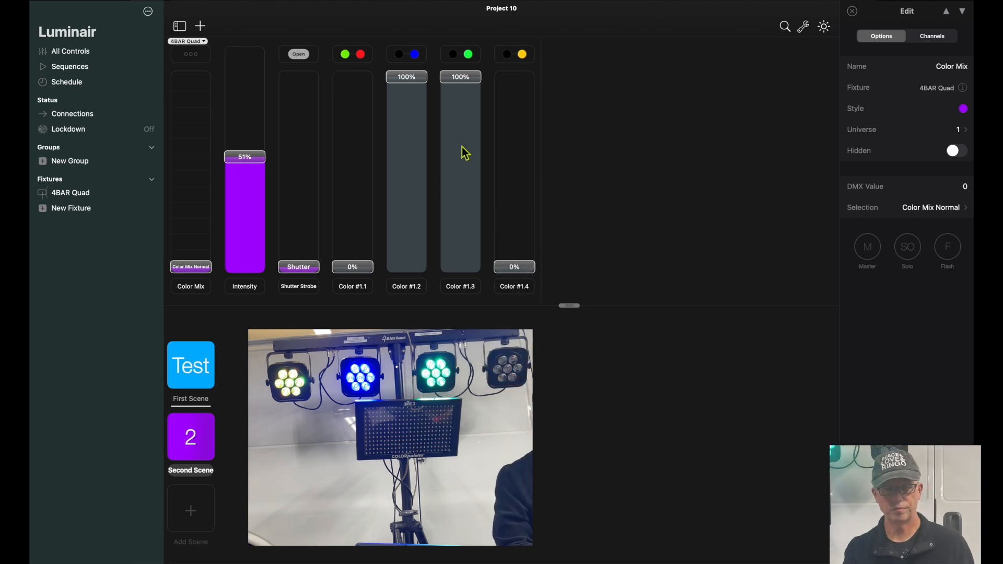
pyautogui.click(469, 56)
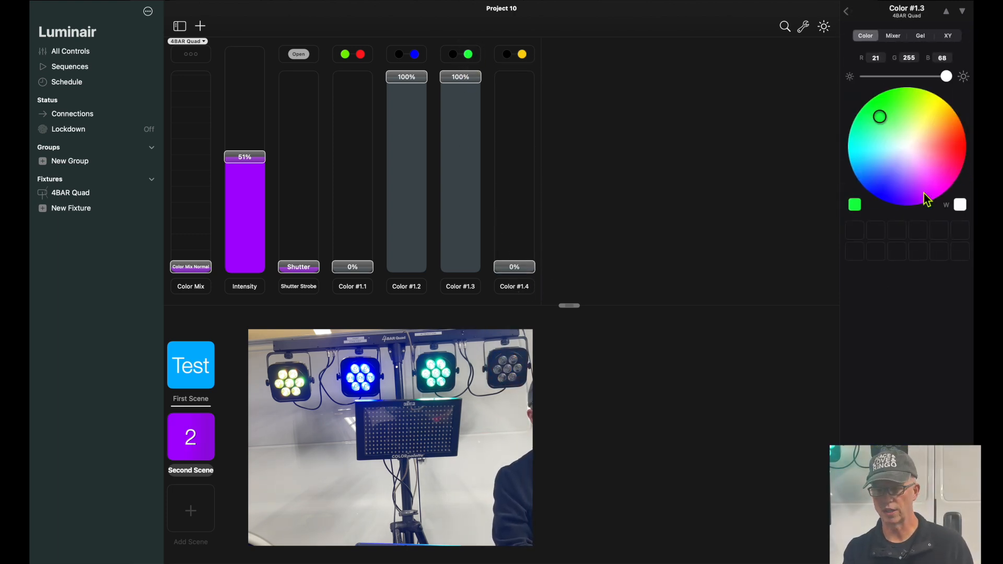
pyautogui.moveTo(886, 119); pyautogui.dragTo(941, 191)
pyautogui.moveTo(863, 208); pyautogui.dragTo(862, 234)
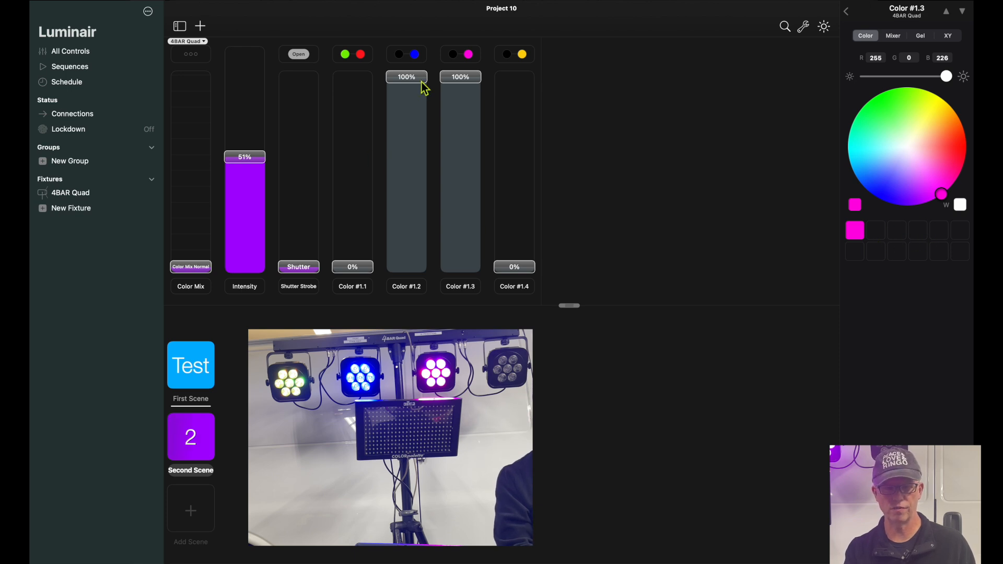
pyautogui.moveTo(422, 85); pyautogui.dragTo(420, 176)
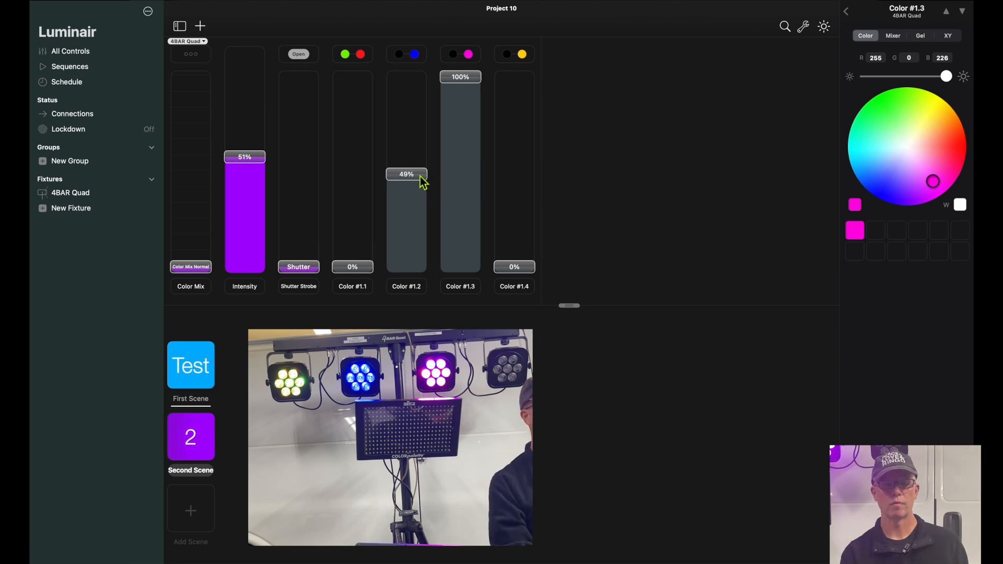
# Recall First Scene and switch back to Second Scene to compare their looks
pyautogui.click(199, 375)
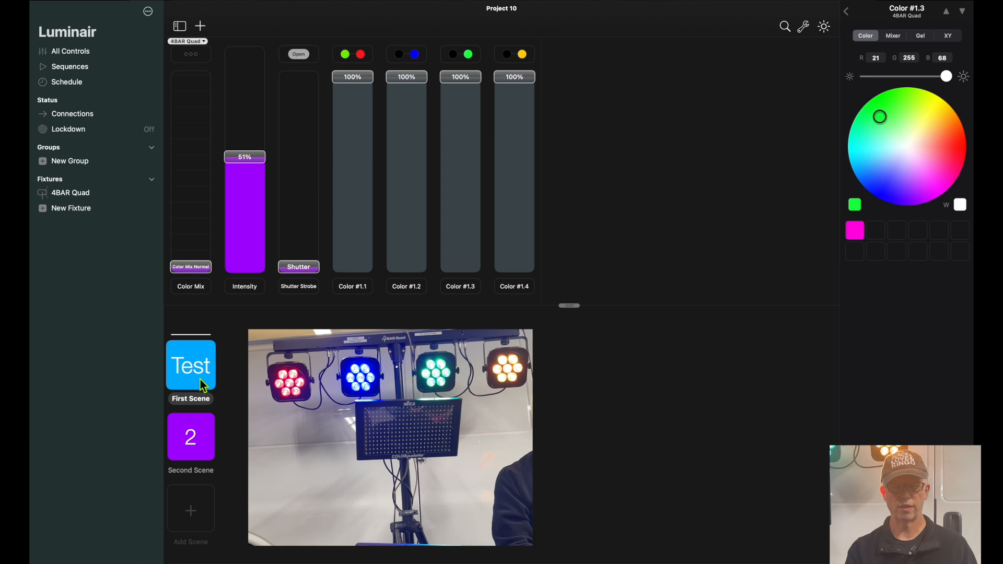
pyautogui.click(200, 379)
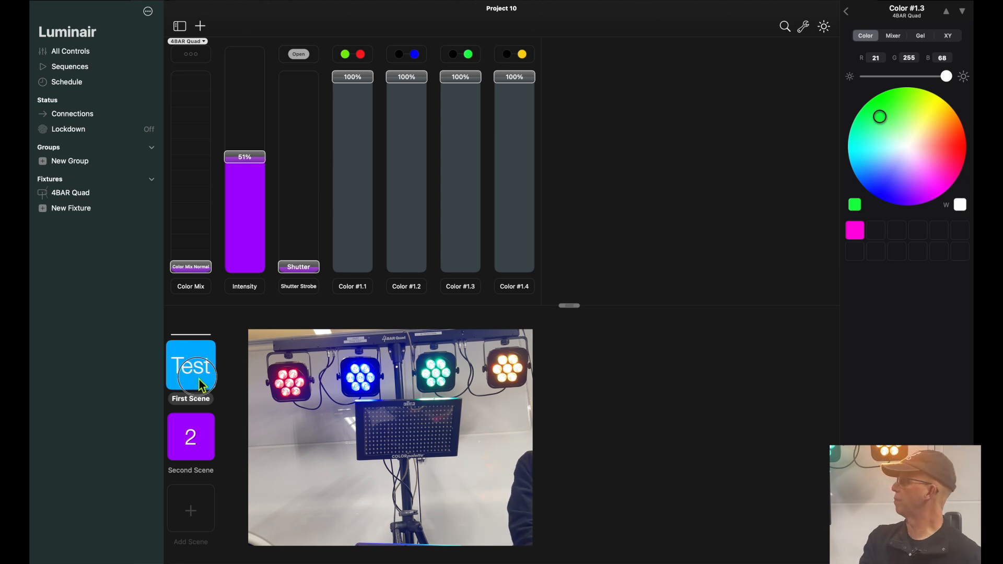
pyautogui.click(198, 437)
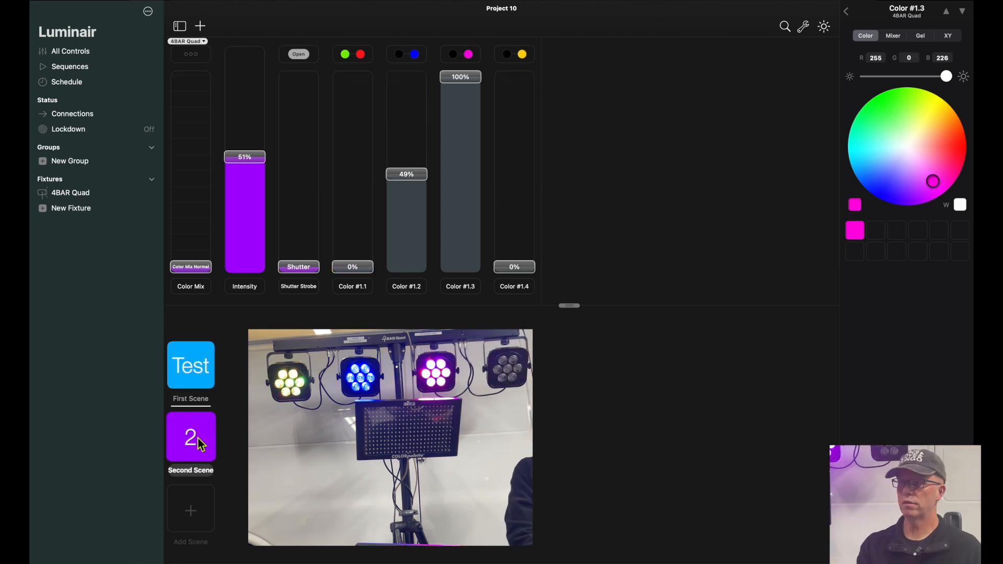
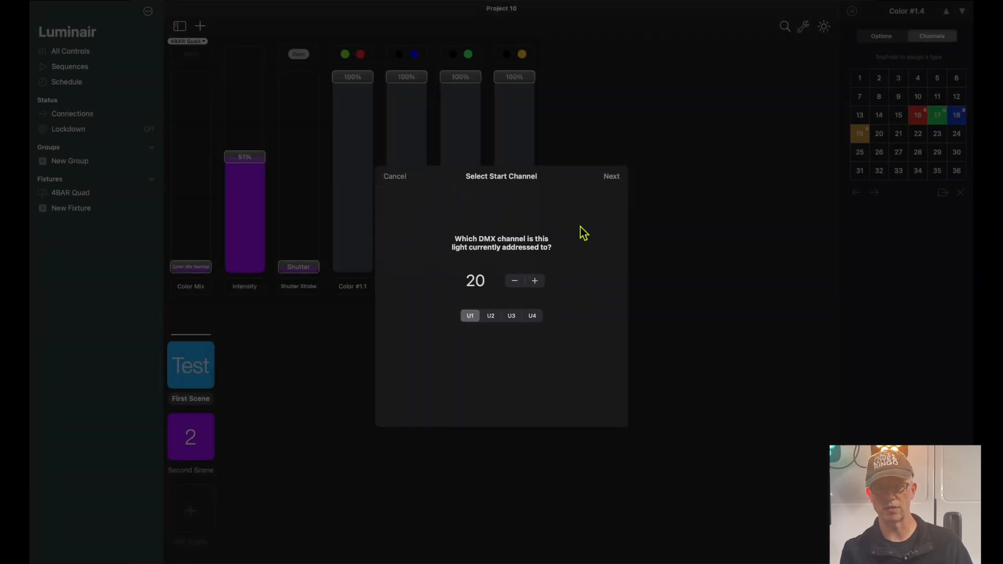
# Add one Color Palette (Old) fixture starting at DMX channel 20 in universe U1
pyautogui.click(614, 177)
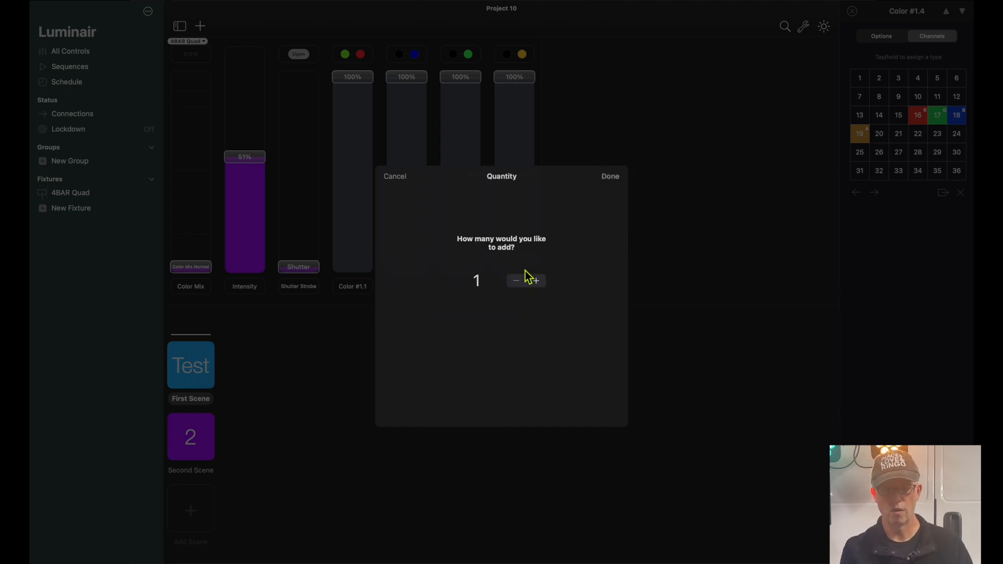
pyautogui.click(610, 177)
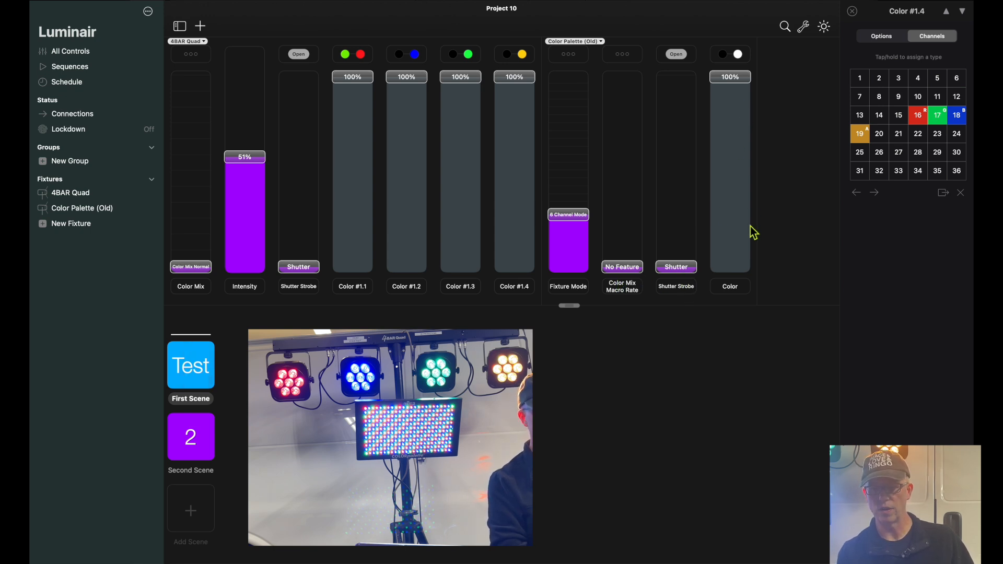
# Set the Color Palette's Color fader to 96% and apply the saved magenta swatch as its colour
pyautogui.moveTo(737, 88)
pyautogui.mouseDown()
pyautogui.moveTo(761, 291)
pyautogui.moveTo(727, 83)
pyautogui.mouseUp()
pyautogui.click(738, 54)
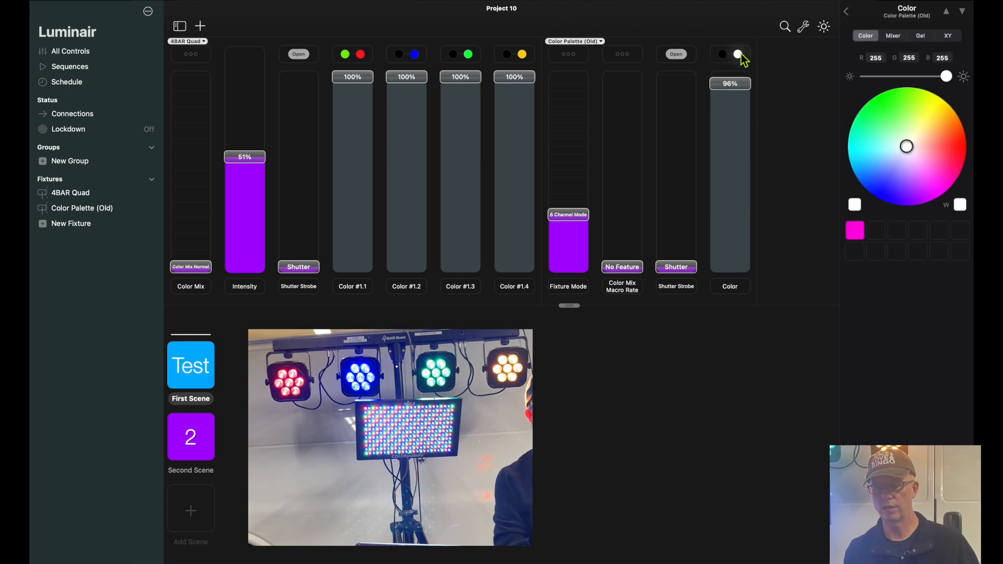
pyautogui.click(856, 231)
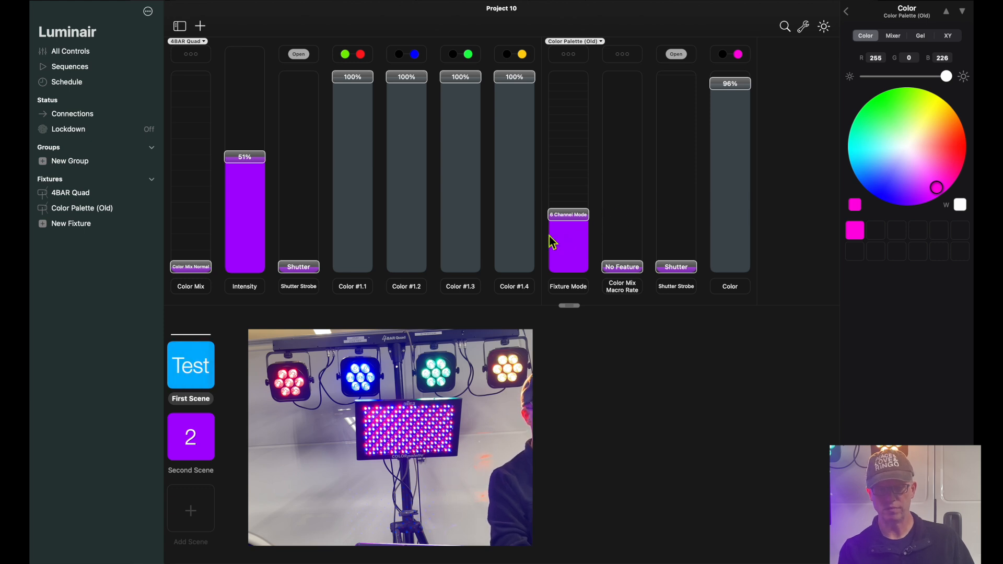
# Try the Color Palette's Fixture Mode in Auto/Sound Mode and return it to 6 Channel Mode
pyautogui.moveTo(573, 224); pyautogui.dragTo(569, 166)
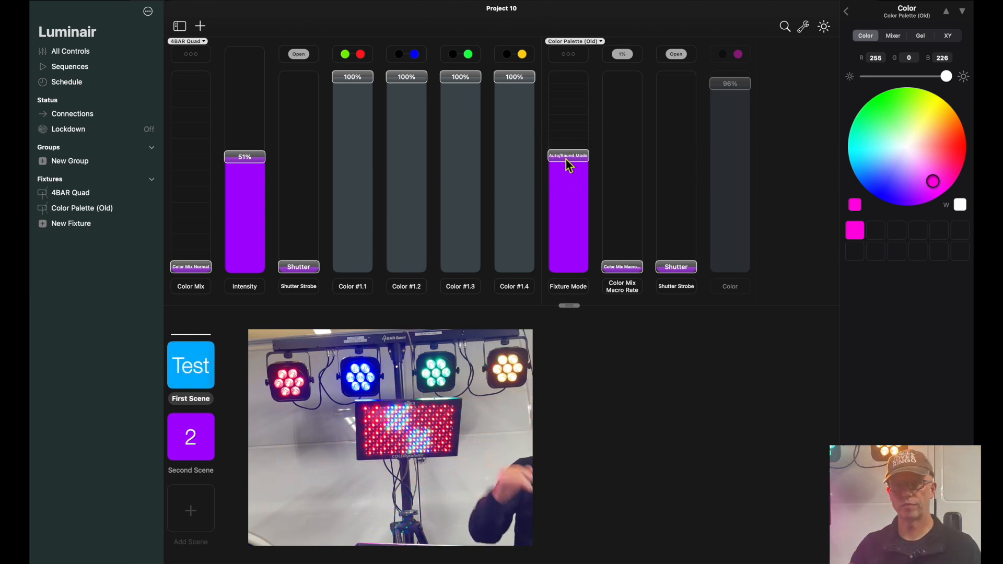
pyautogui.moveTo(570, 166); pyautogui.dragTo(570, 220)
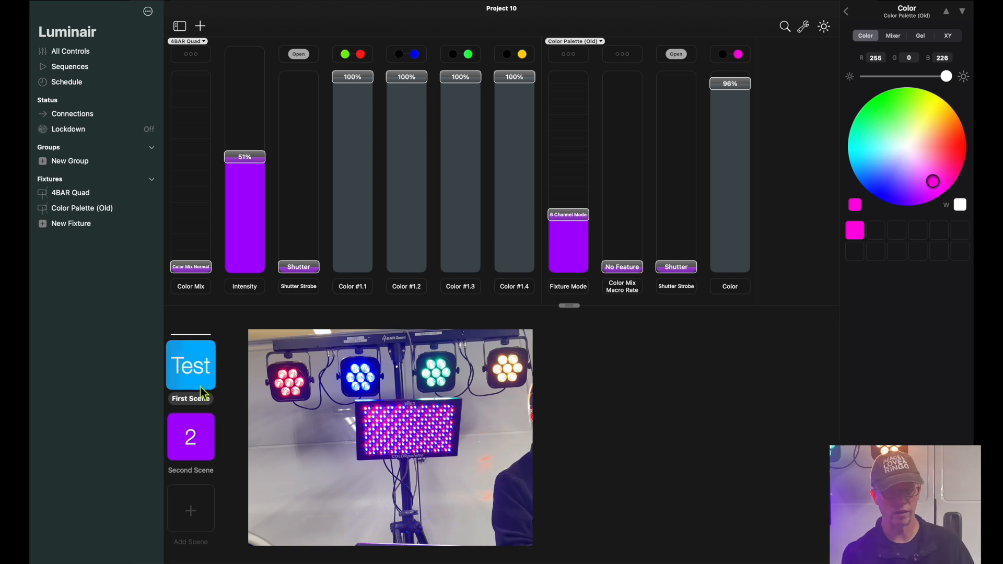
# Recall Second Scene and First Scene alternately several times to compare their looks on both fixtures
pyautogui.click(194, 446)
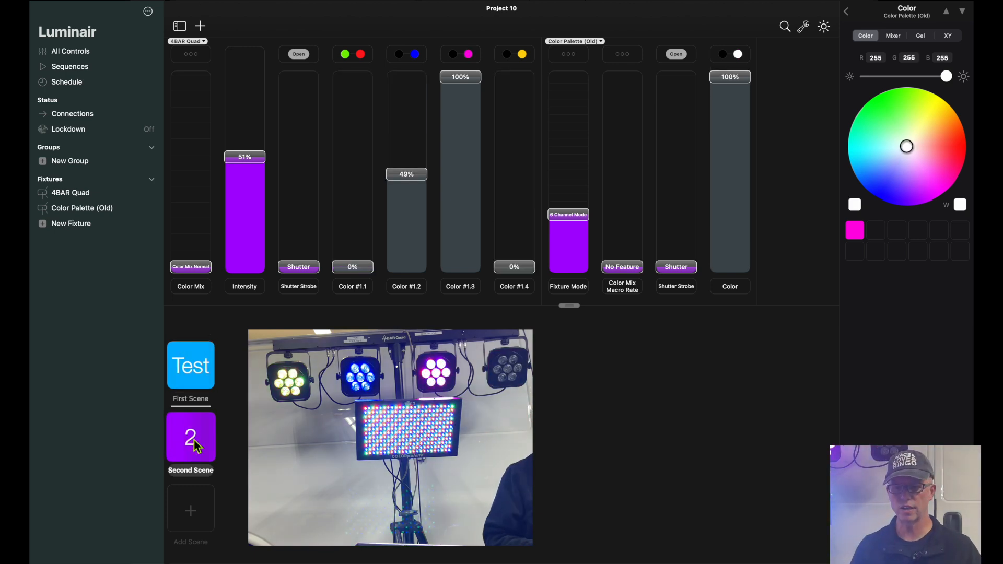
pyautogui.click(187, 368)
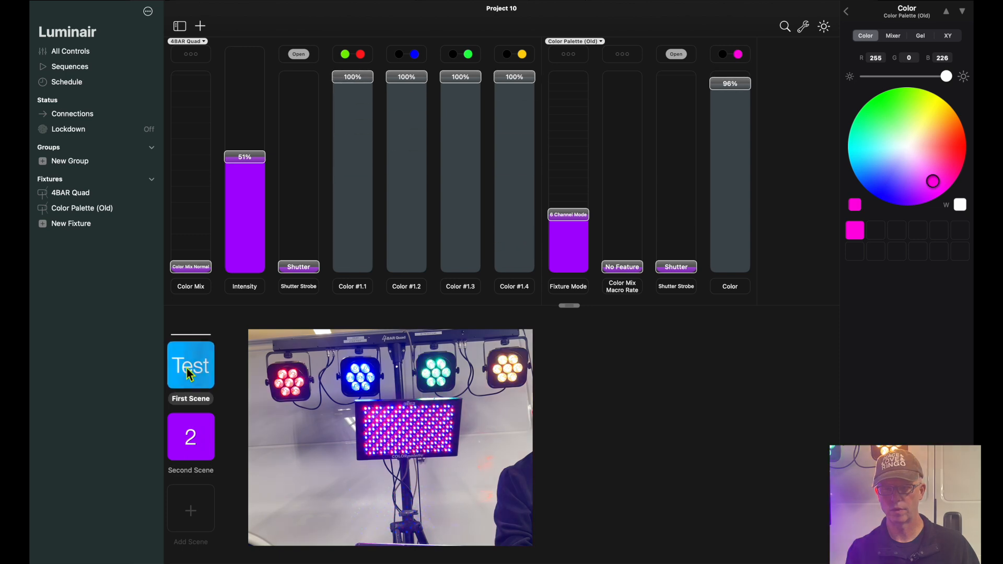
pyautogui.click(192, 448)
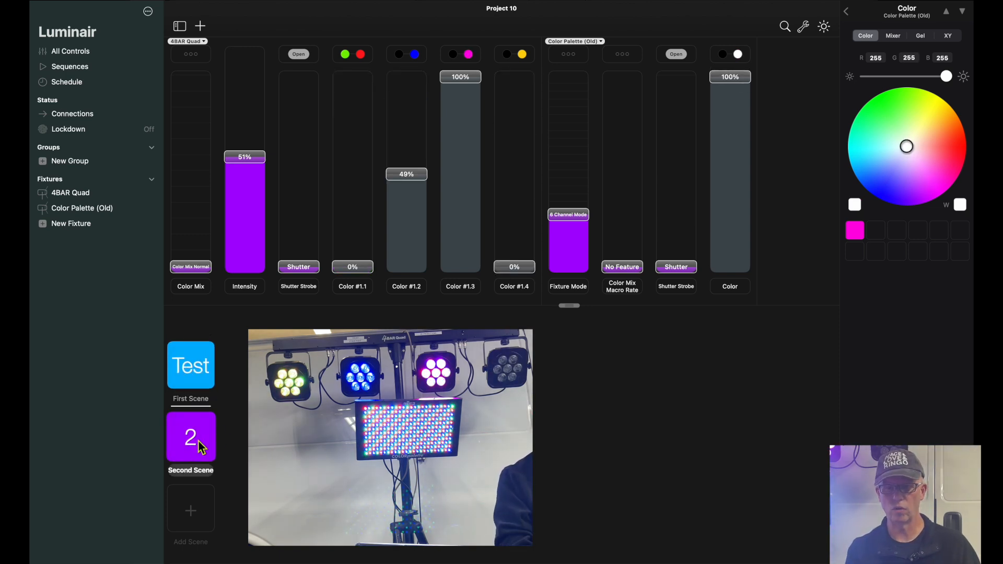
pyautogui.click(206, 380)
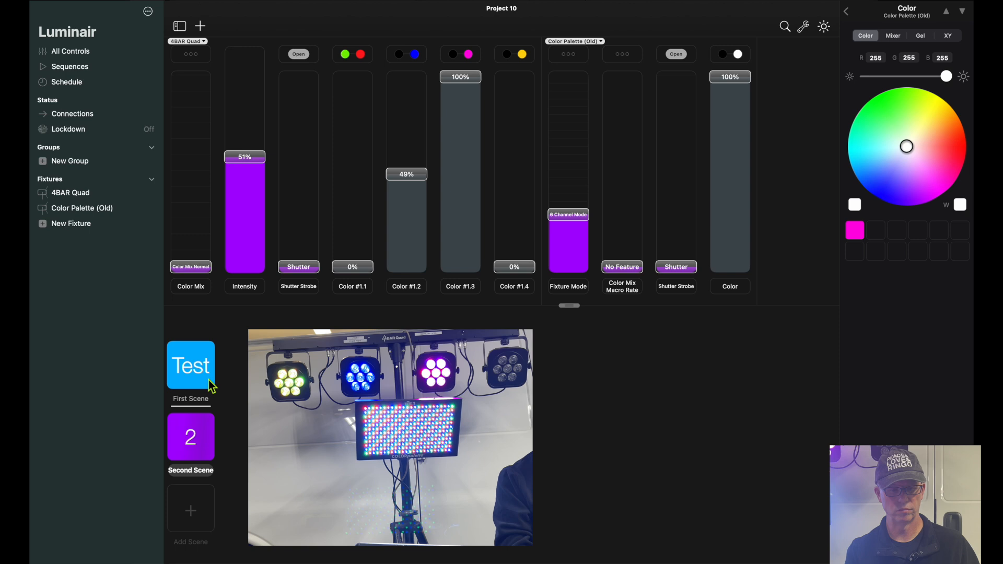
pyautogui.click(188, 453)
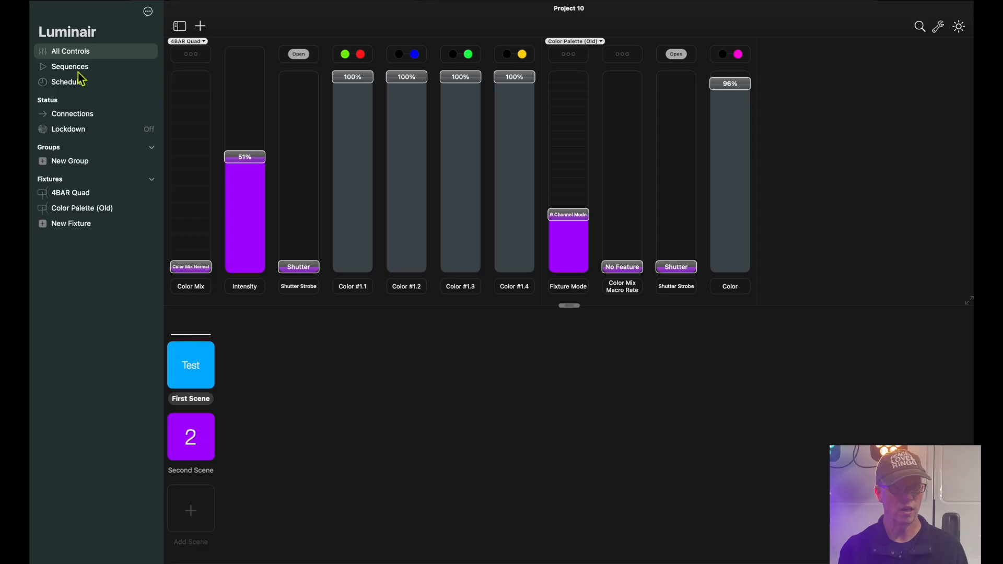
# Create a sequence named "Our first Sequence" and add First Scene and Second Scene to it
pyautogui.click(73, 67)
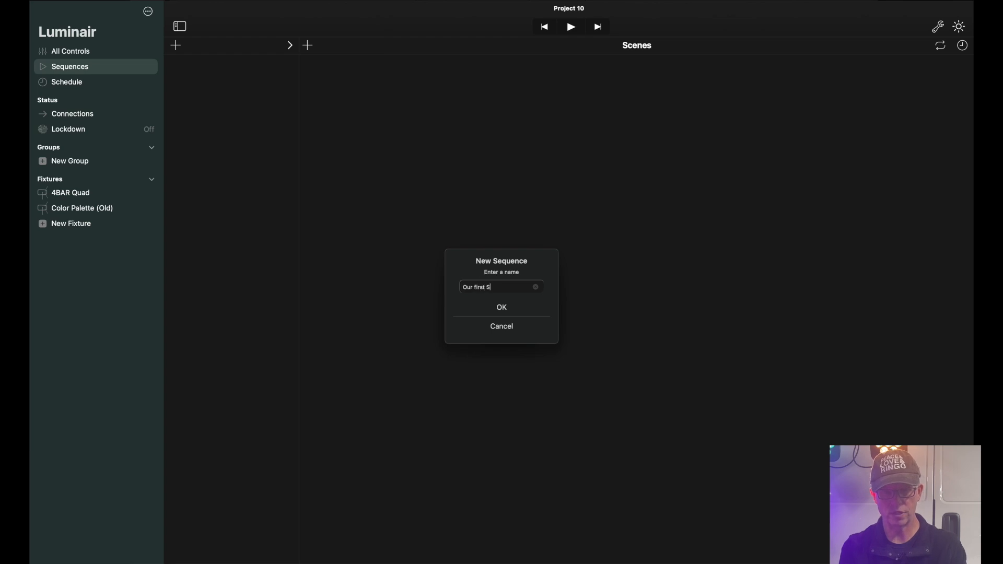
pyautogui.click(505, 309)
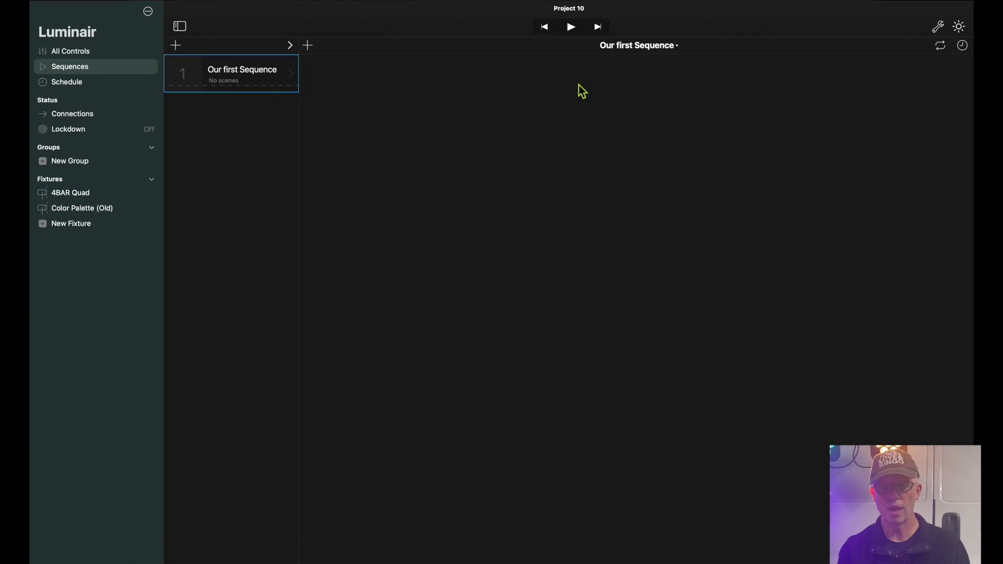
pyautogui.click(308, 46)
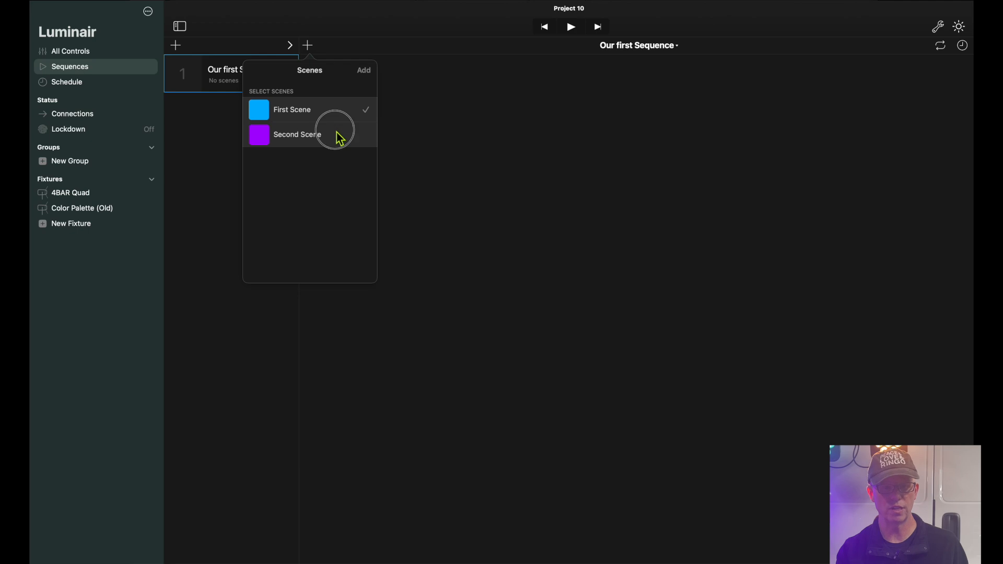
pyautogui.click(364, 71)
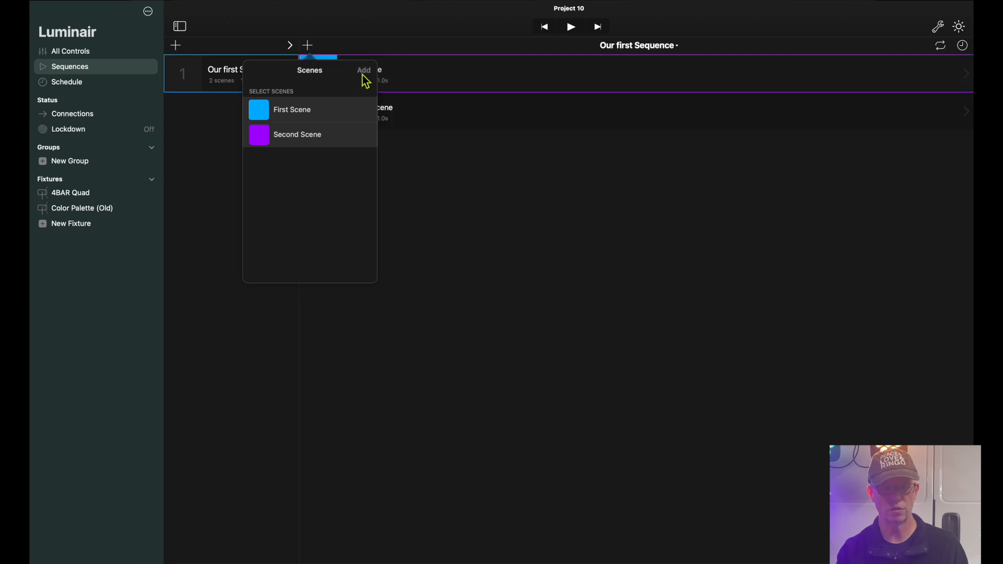
pyautogui.click(479, 198)
# Set the fade time of both First Scene and Second Scene in the sequence to 0.0 s
pyautogui.click(959, 73)
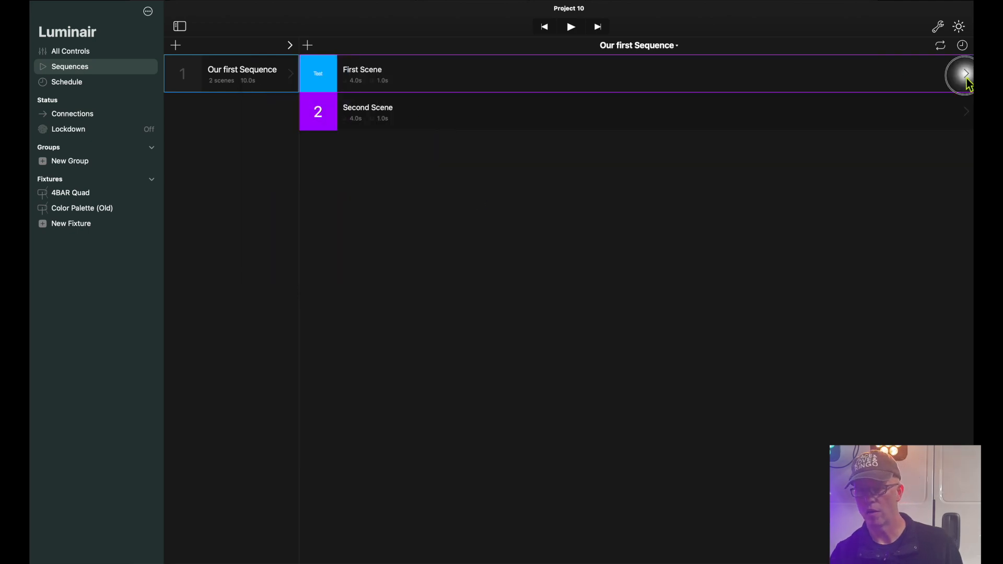
pyautogui.moveTo(892, 92); pyautogui.dragTo(864, 92)
pyautogui.click(880, 228)
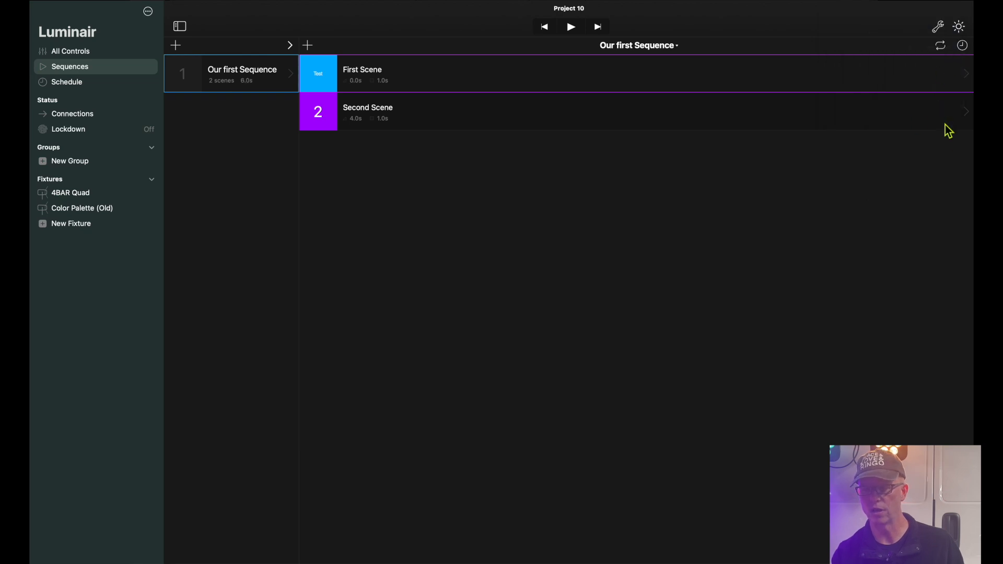
pyautogui.click(961, 111)
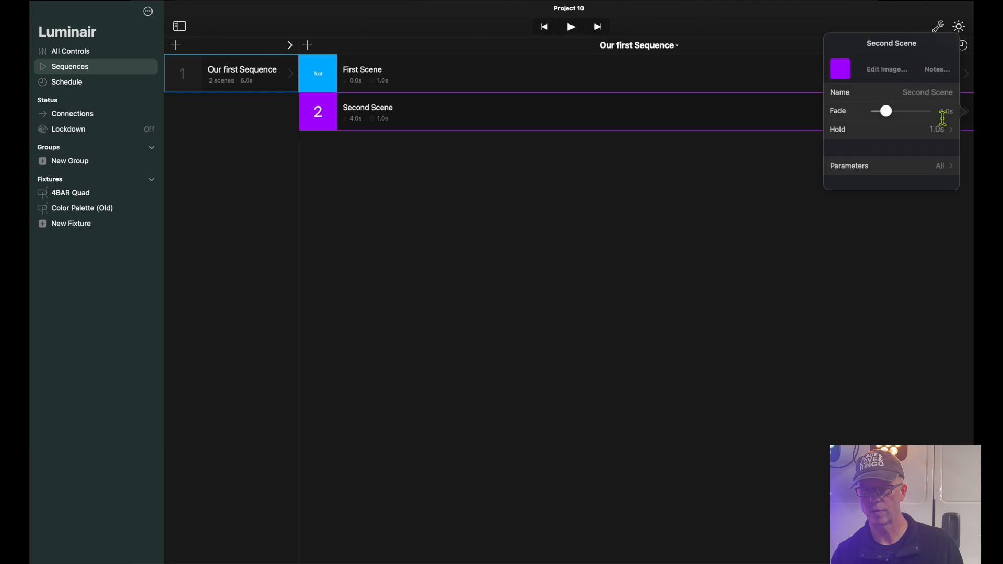
pyautogui.moveTo(889, 116); pyautogui.dragTo(818, 134)
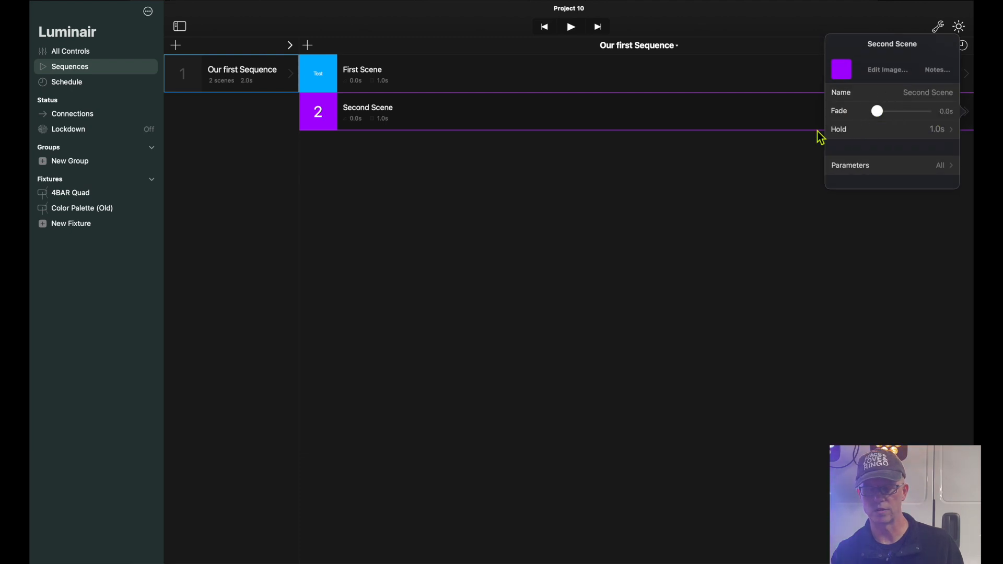
pyautogui.click(680, 173)
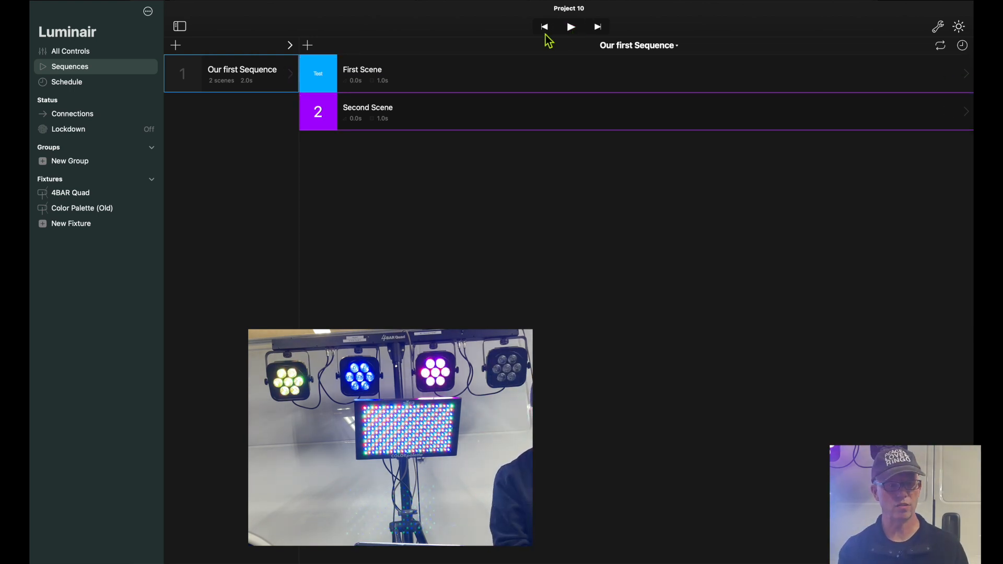
# From All Controls, set the Master Output level to 100% and turn the blackout on
pyautogui.click(83, 51)
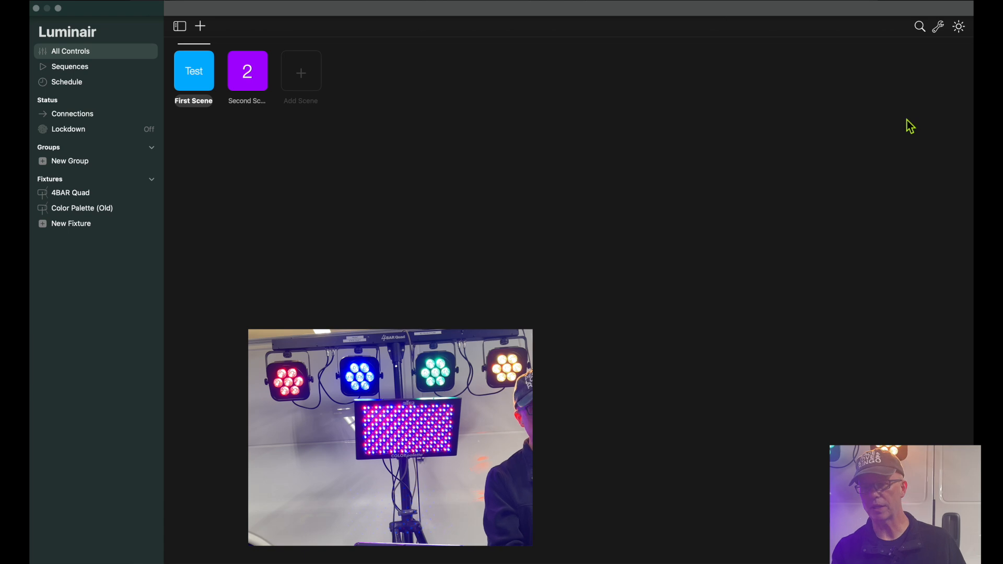
pyautogui.click(959, 27)
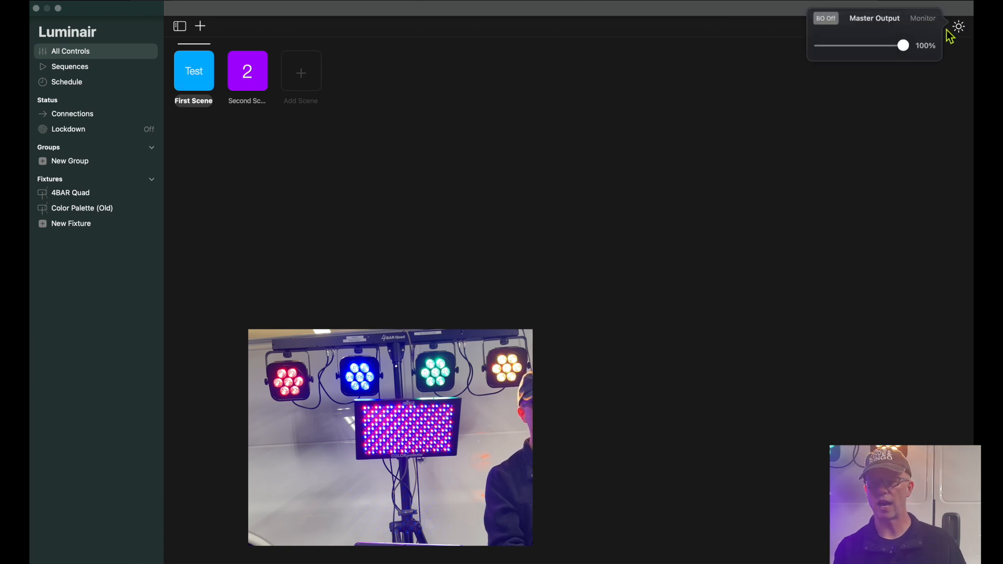
pyautogui.moveTo(906, 48)
pyautogui.mouseDown()
pyautogui.moveTo(835, 54)
pyautogui.moveTo(914, 54)
pyautogui.mouseUp()
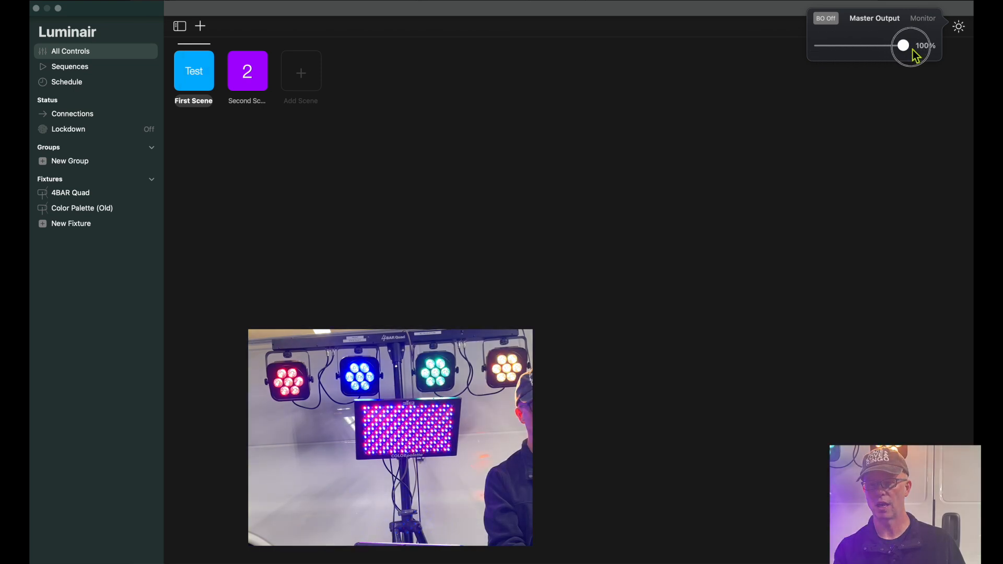
pyautogui.click(829, 21)
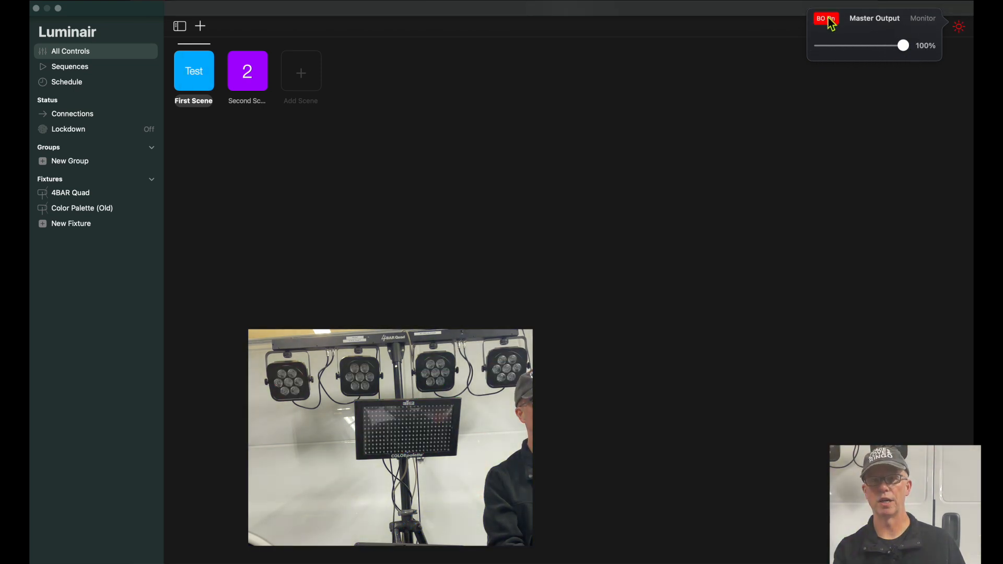